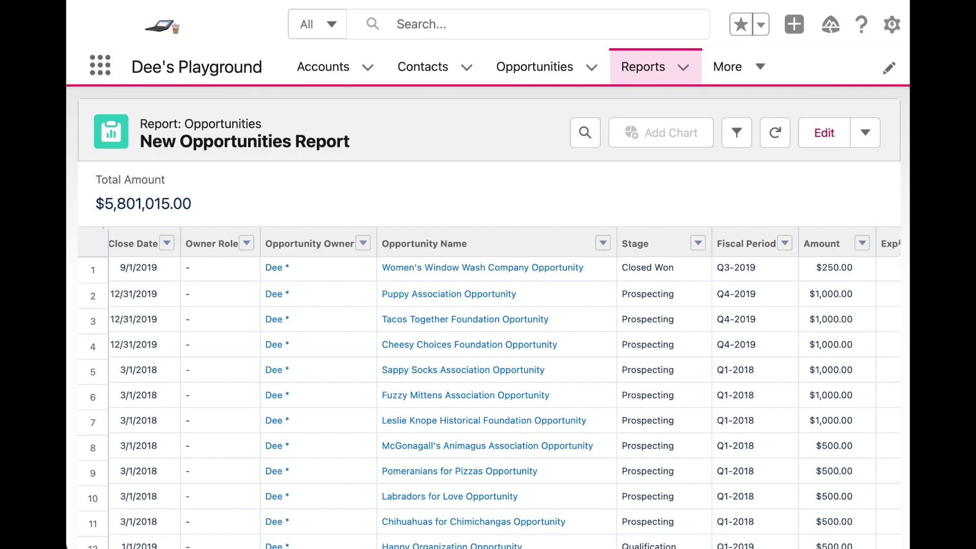
# Edit the New Opportunities Report to group its rows by Stage and hide the detail rows
pyautogui.click(822, 136)
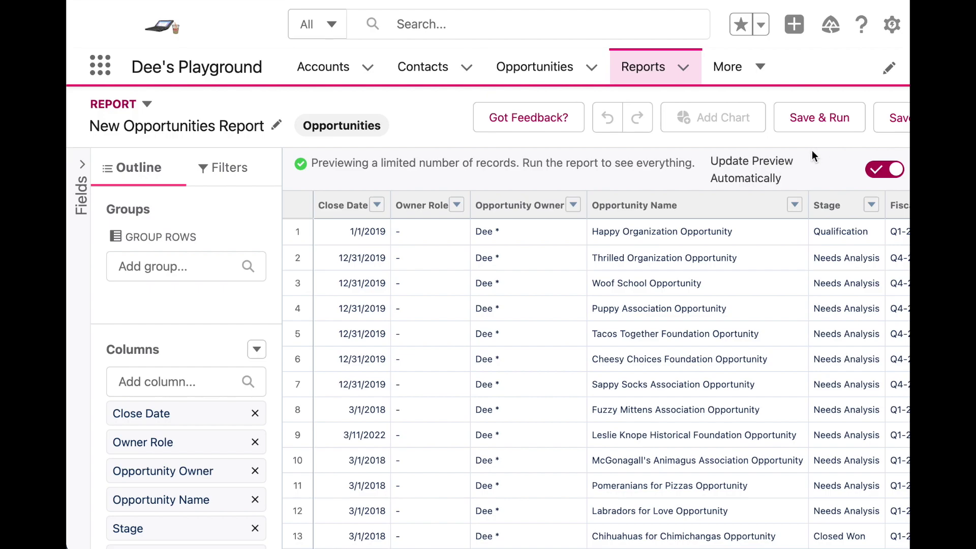
pyautogui.moveTo(179, 526); pyautogui.dragTo(170, 295)
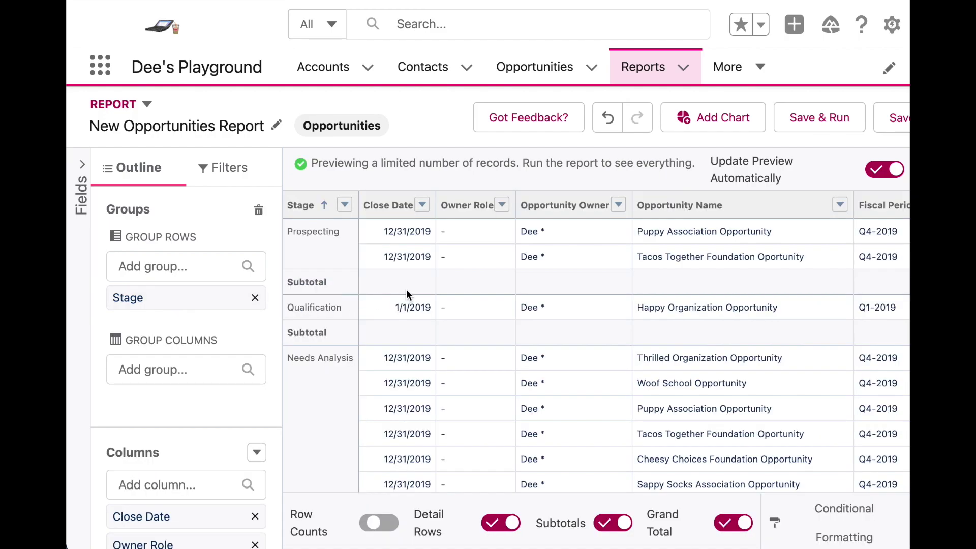
pyautogui.click(496, 526)
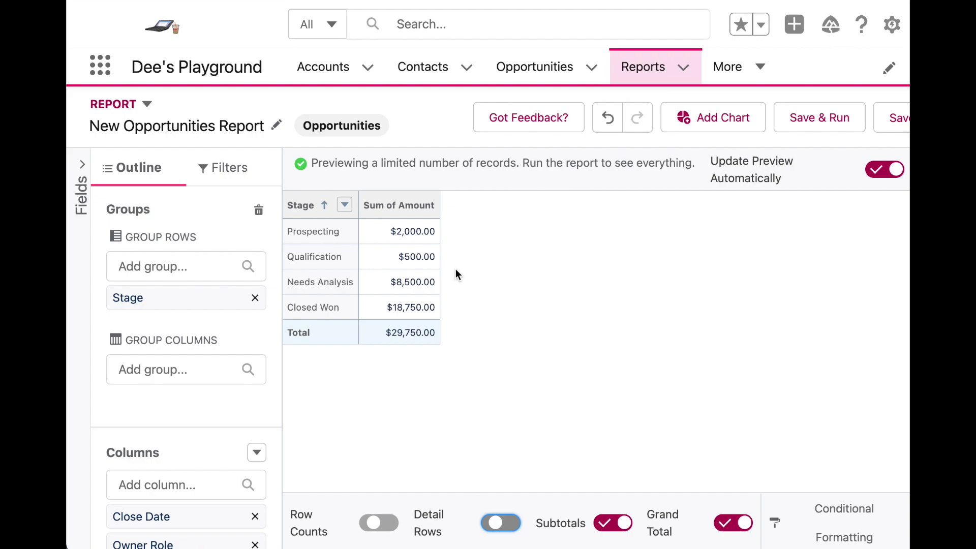
# Add a summary-level formula column to the report and name it "% of Total"
pyautogui.click(257, 452)
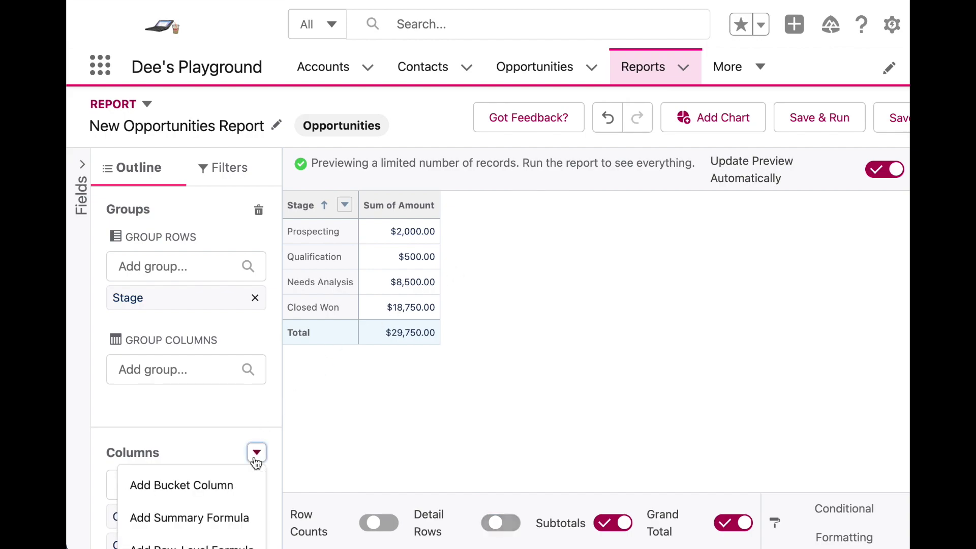
pyautogui.click(251, 518)
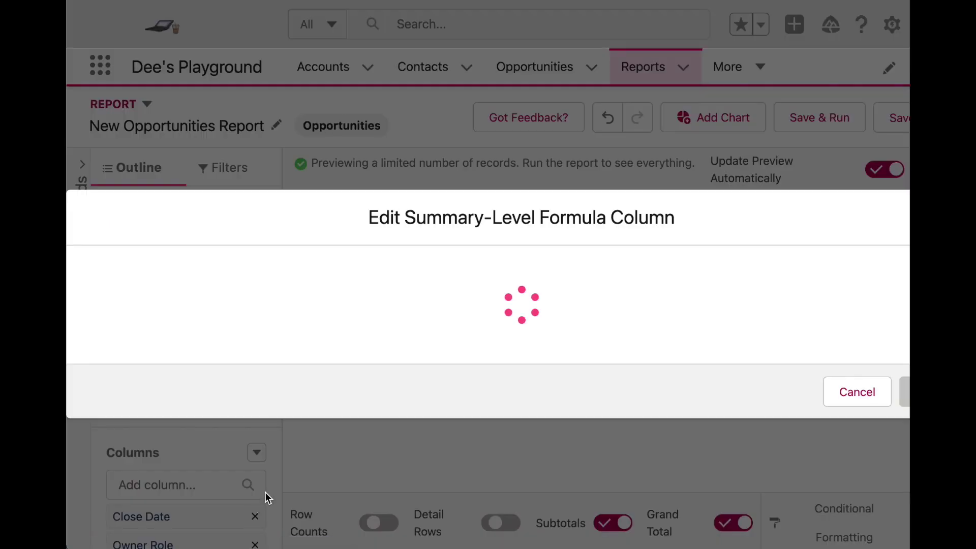
pyautogui.write('% ')
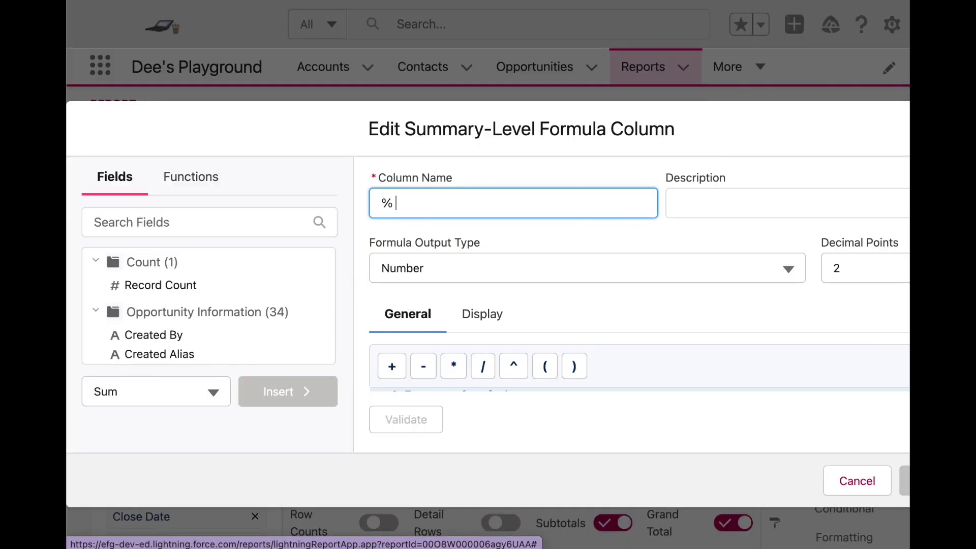
pyautogui.write('of Total')
pyautogui.press('Tab')
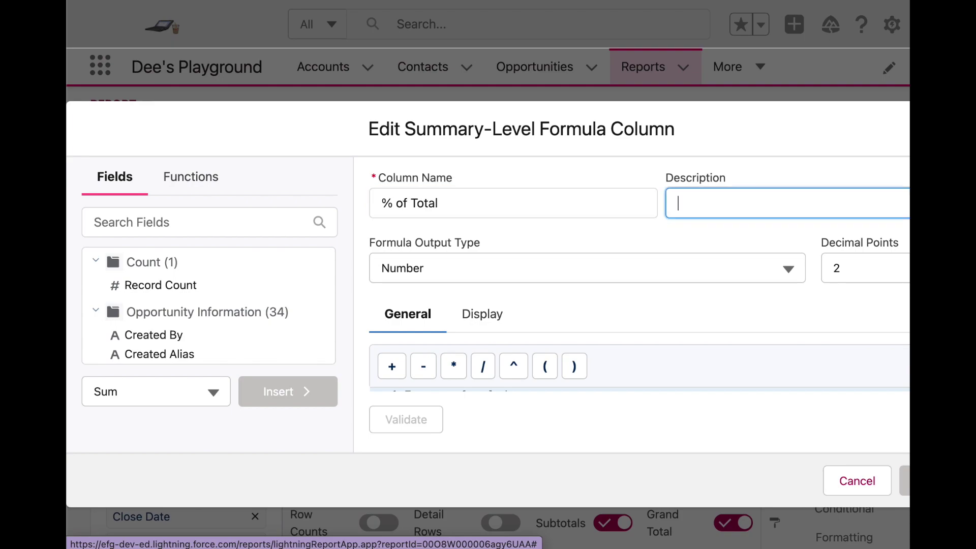
pyautogui.click(503, 272)
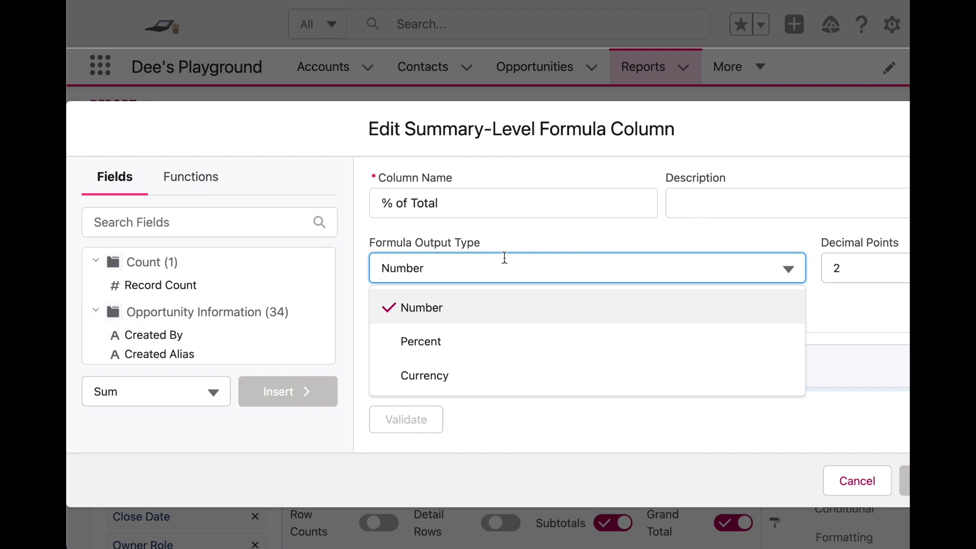
pyautogui.click(504, 249)
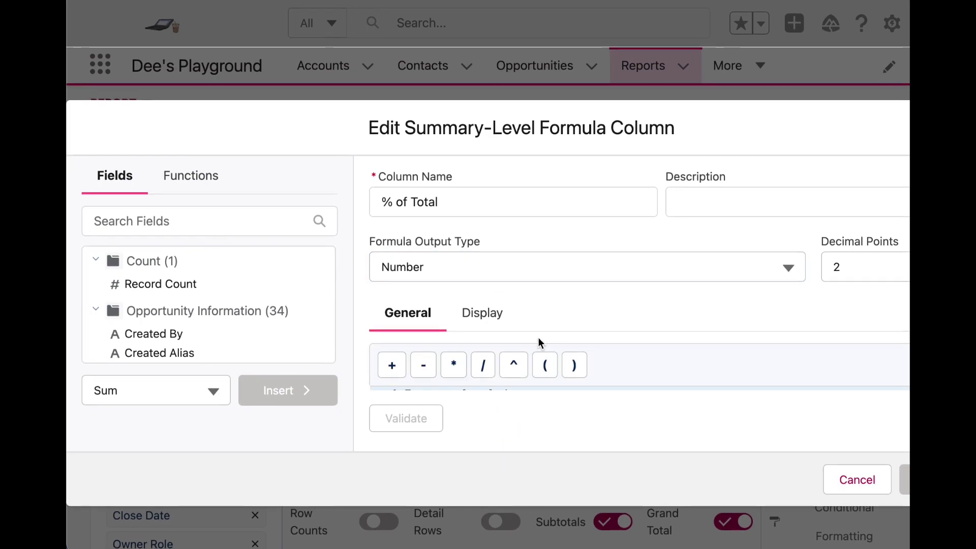
# Copy the syntax PARENTGROUPVAL(summary_field, grouping_level) from the Salesforce help article into the column's formula
pyautogui.press('super+minus')
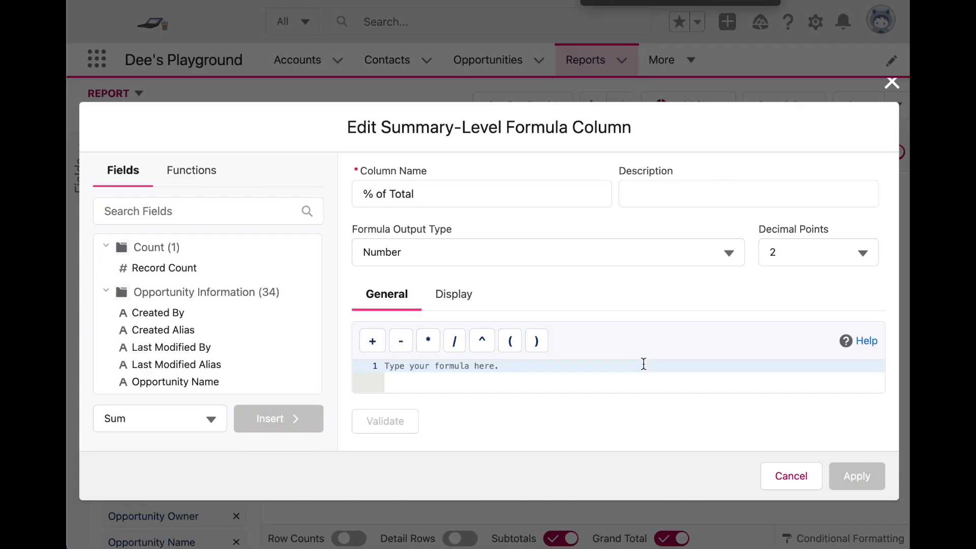
pyautogui.press('super+minus')
pyautogui.click(616, 355)
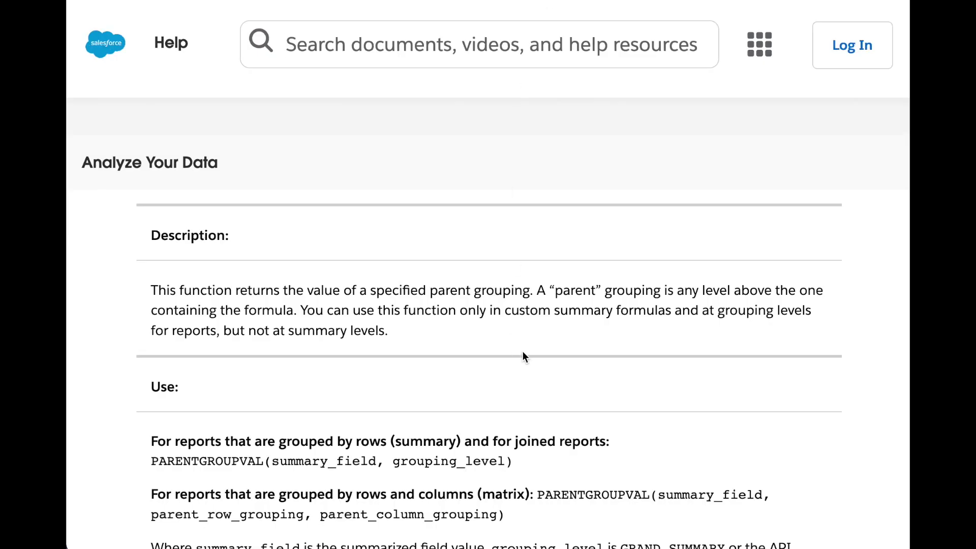
pyautogui.scroll(-2, 522, 352)
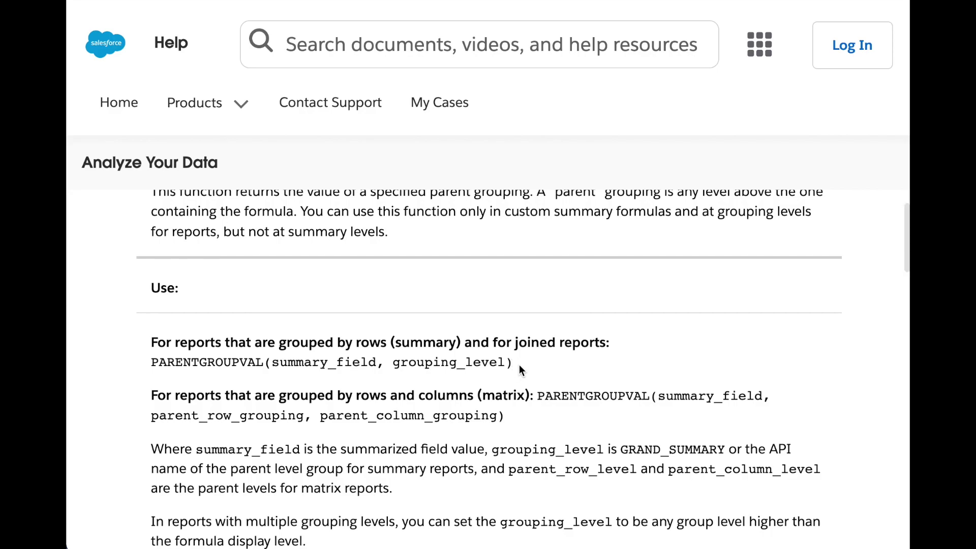
pyautogui.moveTo(520, 364); pyautogui.dragTo(149, 362)
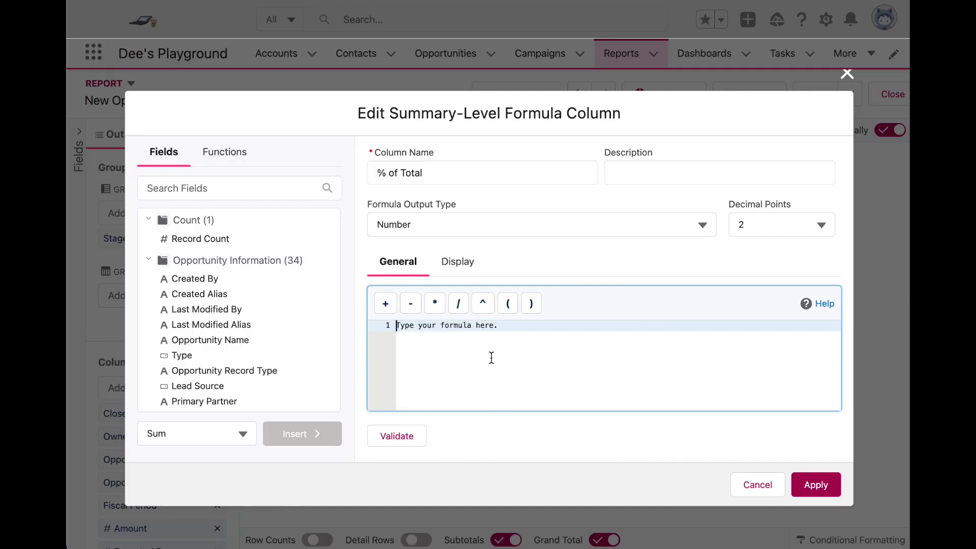
pyautogui.write('PARENTGROUPVAL(summary_field, grouping_level)')
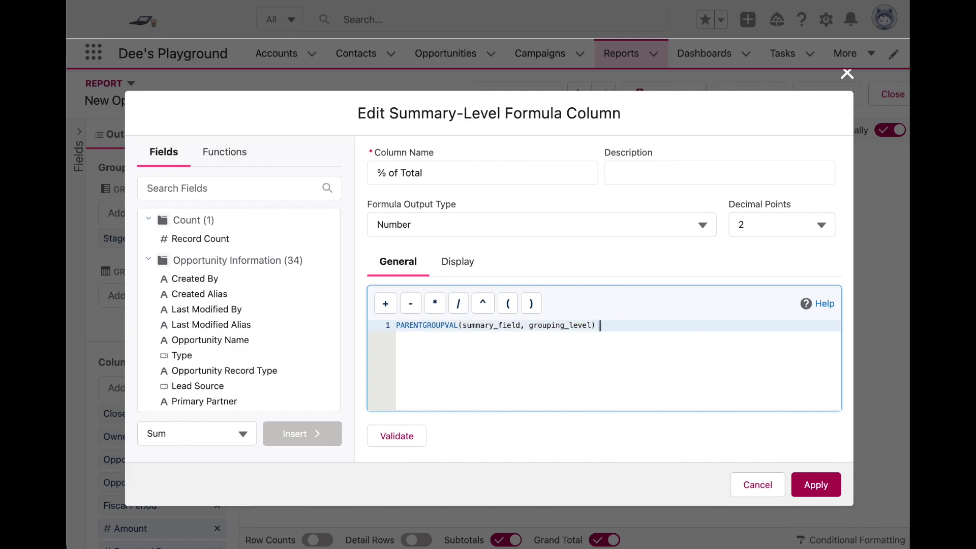
# Replace the summary_field placeholder in the formula with the sum of Amount, AMOUNT:SUM
pyautogui.click(508, 325)
pyautogui.doubleClick(523, 326)
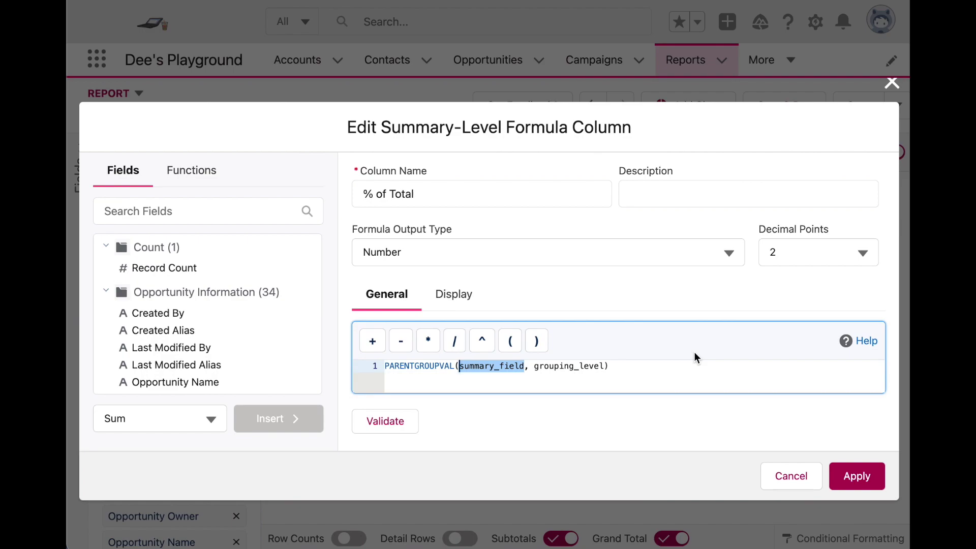
pyautogui.write('Amount')
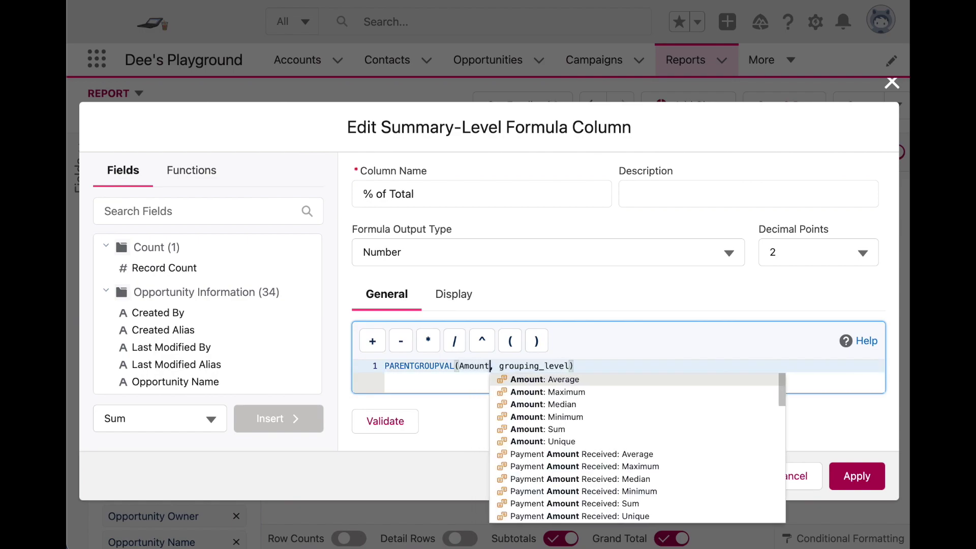
pyautogui.click(584, 430)
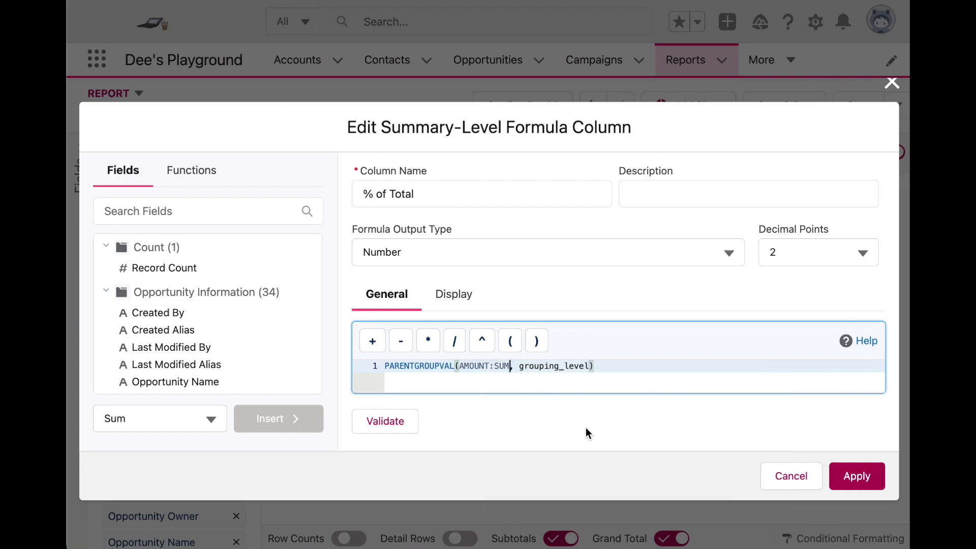
# Replace the grouping_level placeholder with GRAND_SUMMARY and compare it with the PARENTGROUPVAL example in the help article
pyautogui.moveTo(518, 366); pyautogui.dragTo(591, 366)
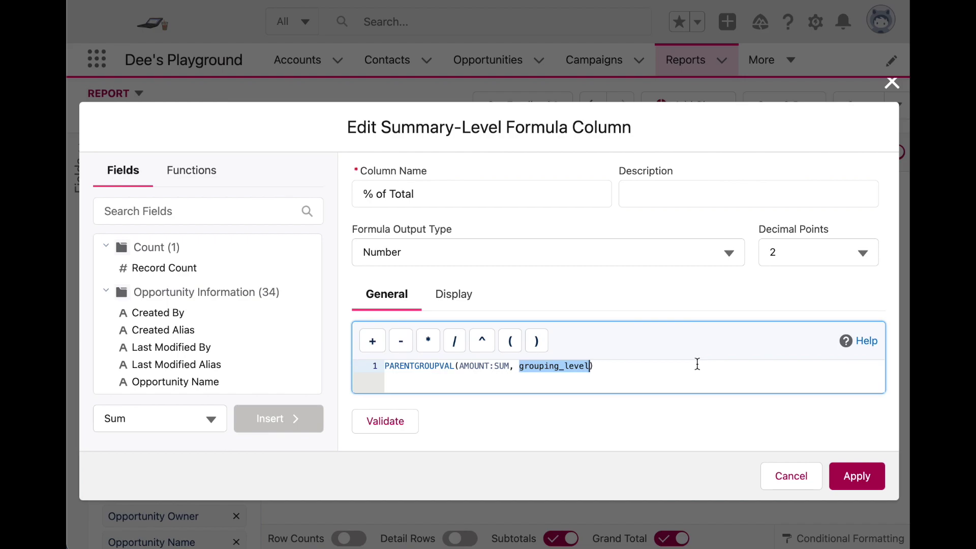
pyautogui.write('GRAND')
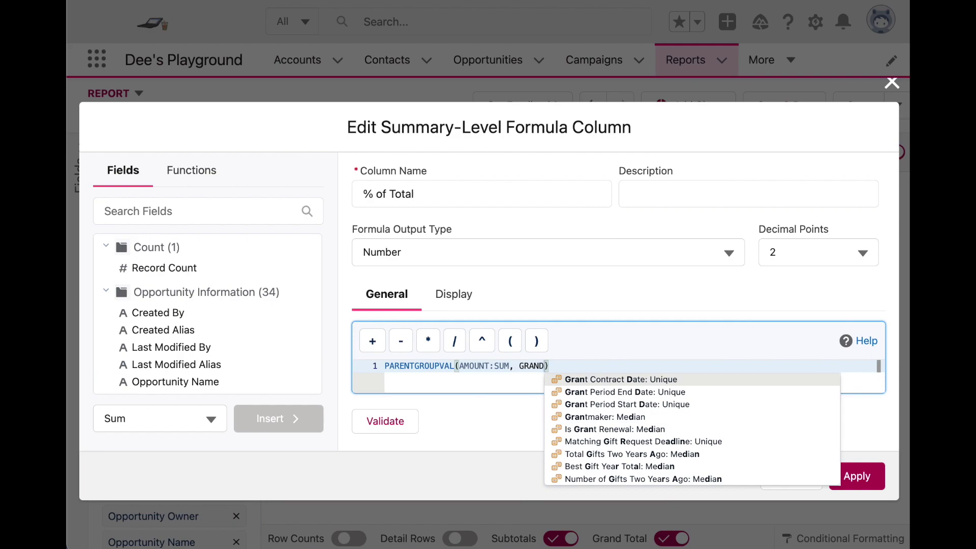
pyautogui.write('_SUMMARY')
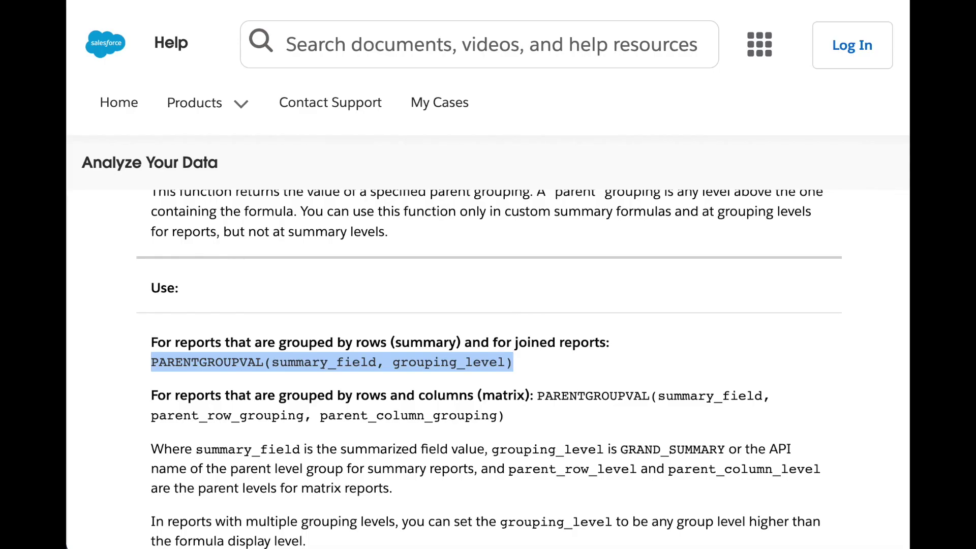
pyautogui.scroll(-4, 569, 325)
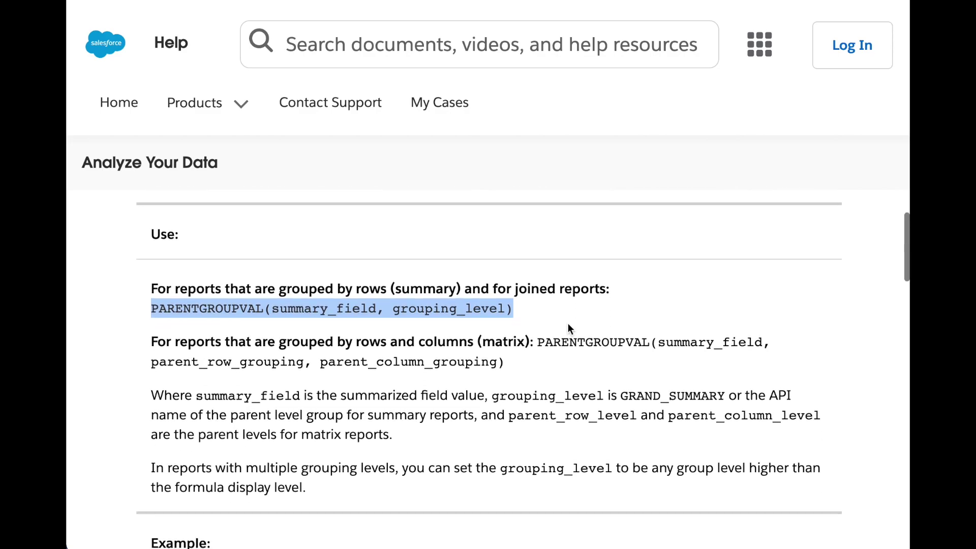
pyautogui.scroll(-2, 568, 325)
pyautogui.moveTo(548, 341); pyautogui.dragTo(656, 341)
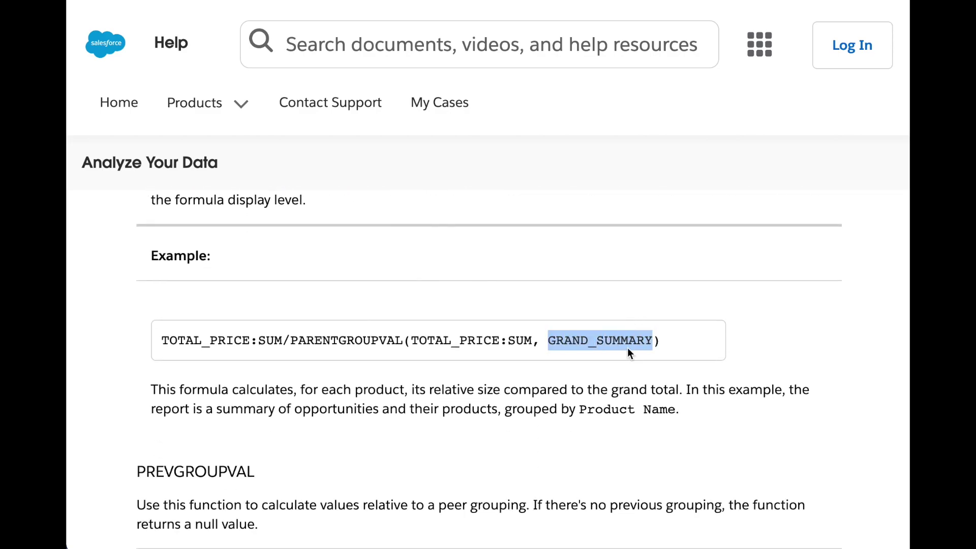
pyautogui.scroll(1, 635, 346)
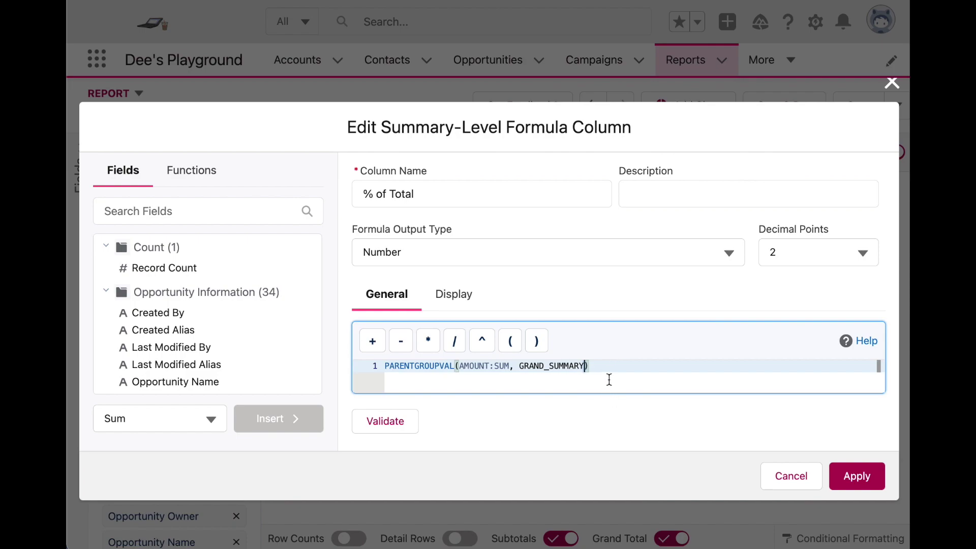
# Set the formula to be applied to specific groups with Stage as the row group, and validate it
pyautogui.click(408, 423)
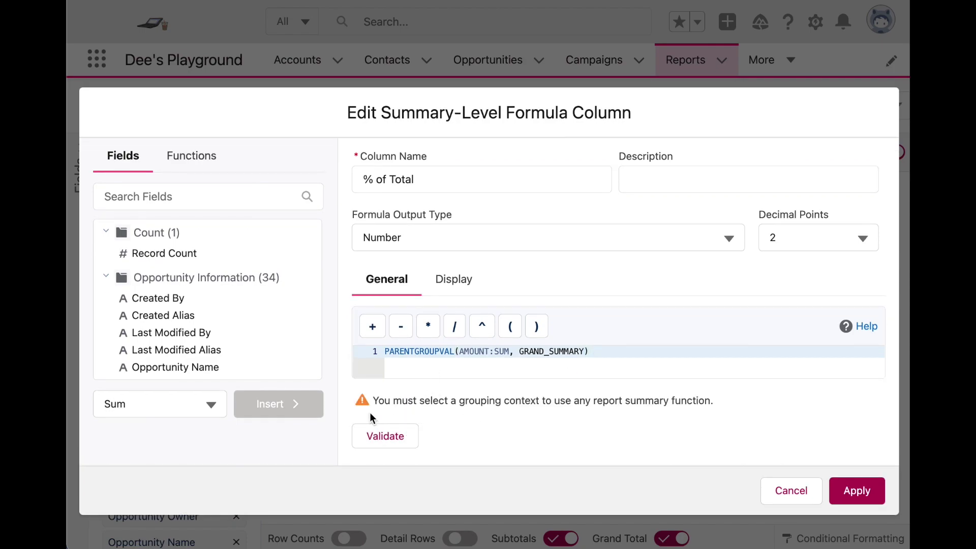
pyautogui.click(464, 287)
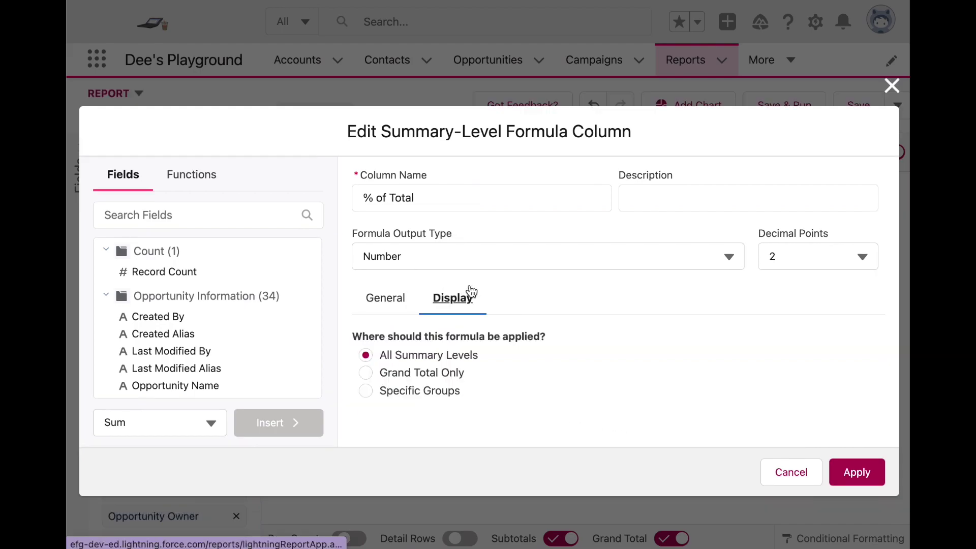
pyautogui.click(445, 391)
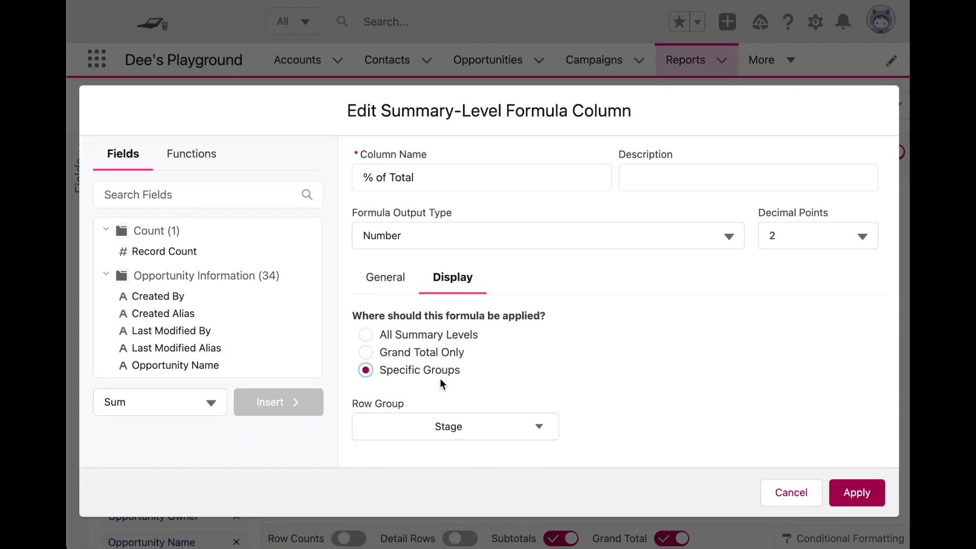
pyautogui.click(387, 285)
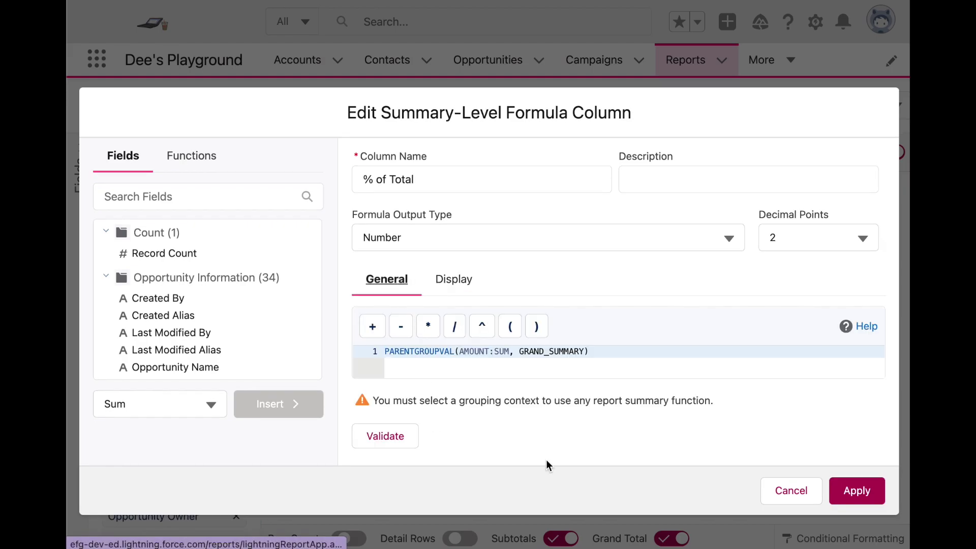
pyautogui.click(414, 442)
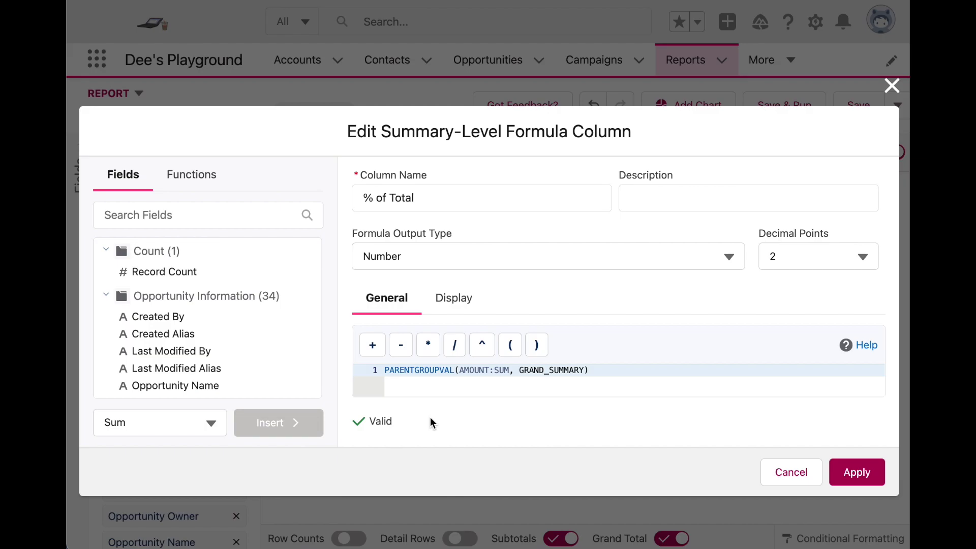
# Apply the % of Total formula column to the report, and save and run the report
pyautogui.click(847, 472)
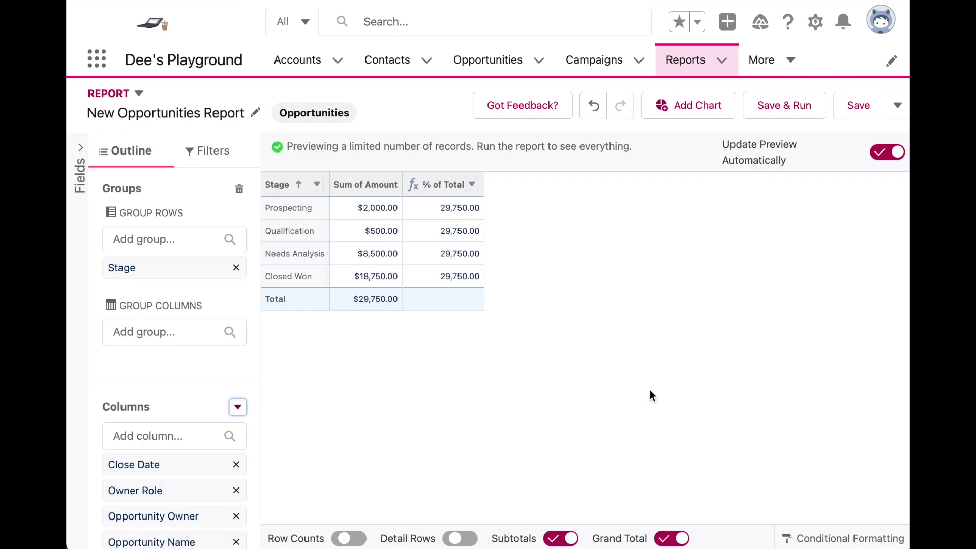
pyautogui.click(774, 105)
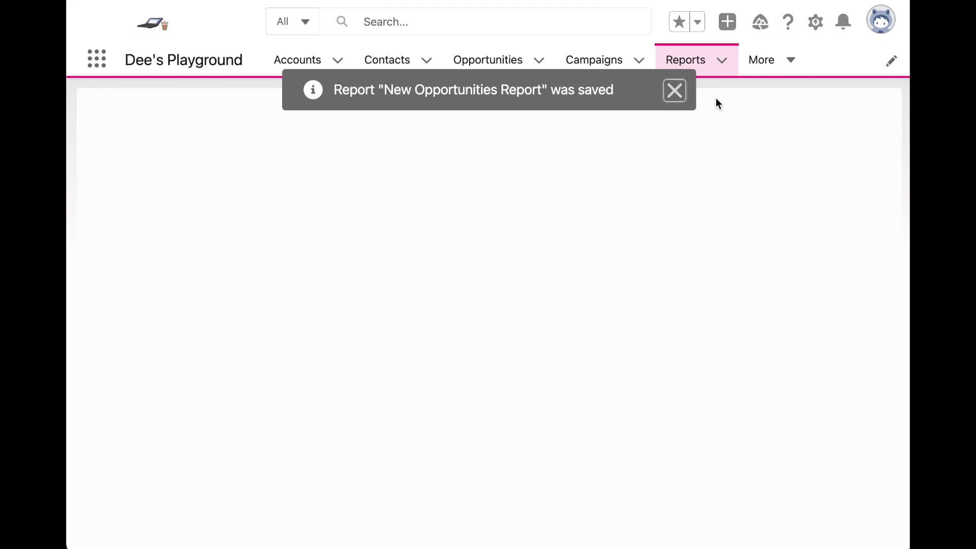
pyautogui.click(676, 92)
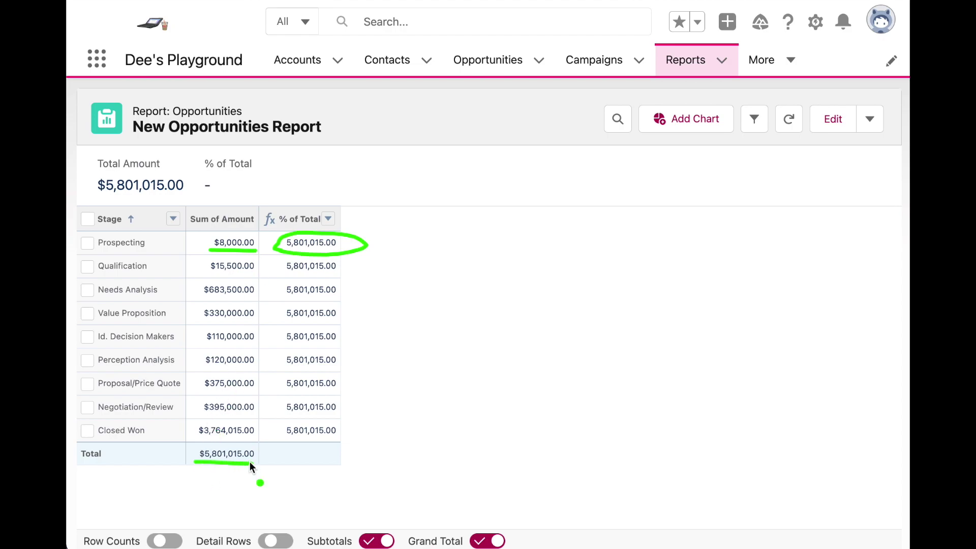
pyautogui.moveTo(281, 255); pyautogui.dragTo(281, 373)
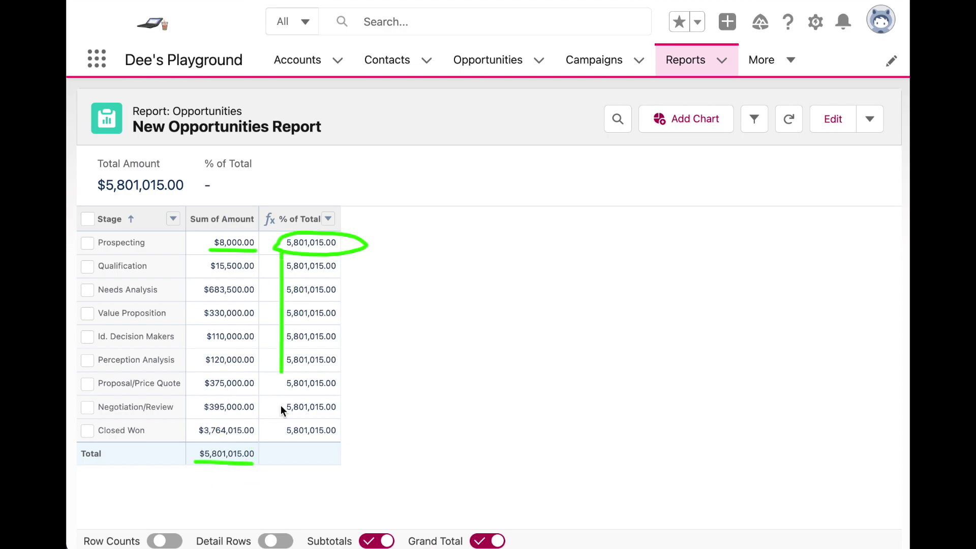
pyautogui.moveTo(249, 470)
pyautogui.mouseDown()
pyautogui.moveTo(249, 460)
pyautogui.moveTo(266, 457)
pyautogui.mouseUp()
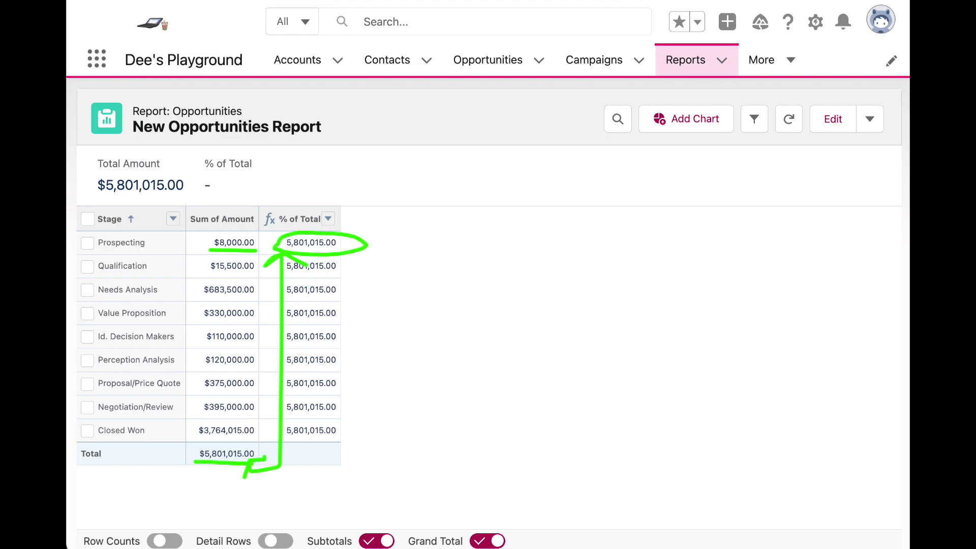
# Edit the % of Total formula column to insert the sum of Amount, AMOUNT:SUM, in front of PARENTGROUPVAL
pyautogui.click(837, 128)
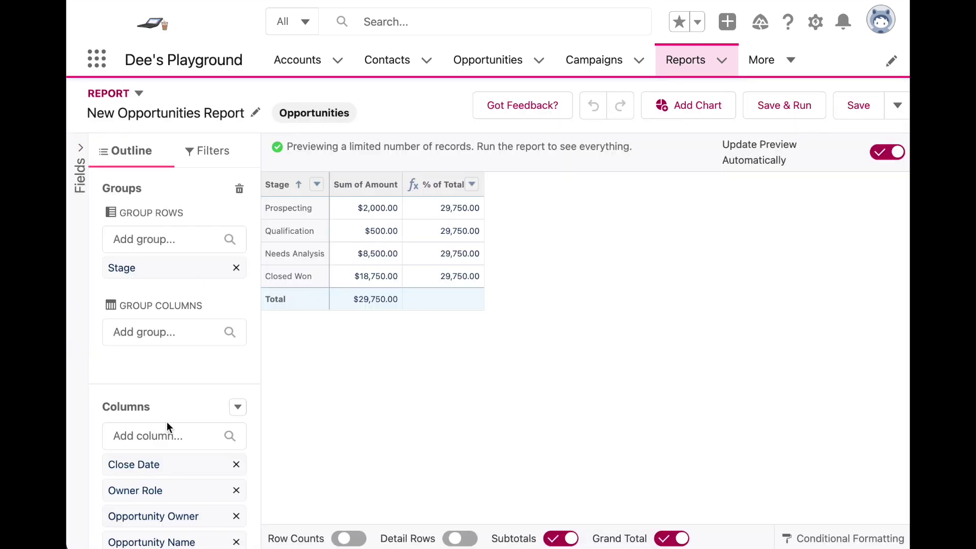
pyautogui.scroll(-3, 167, 422)
pyautogui.scroll(-3, 166, 423)
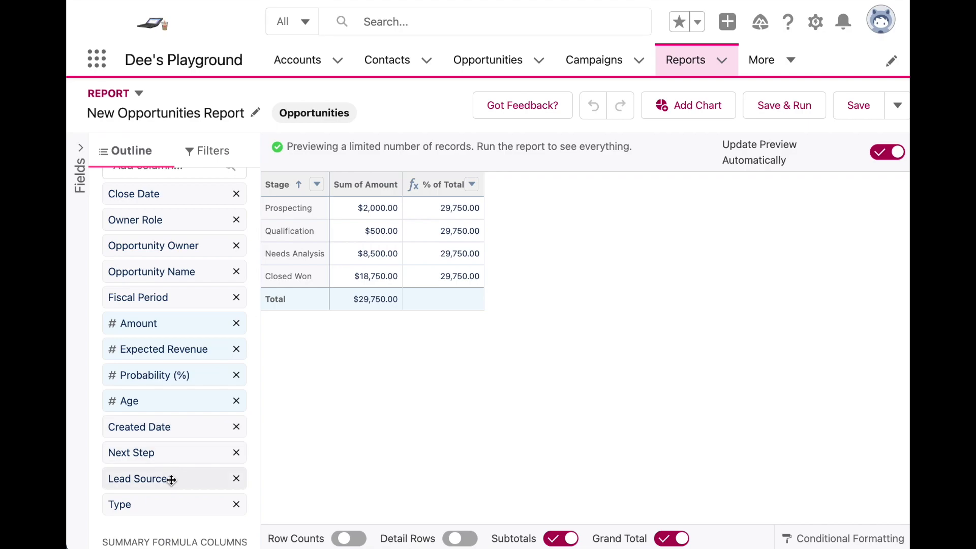
pyautogui.scroll(-1, 174, 485)
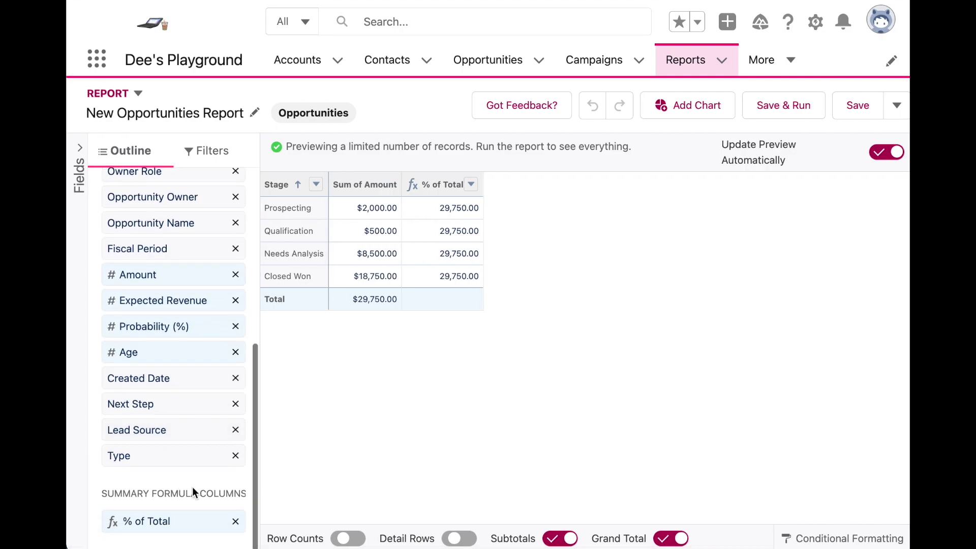
pyautogui.click(179, 514)
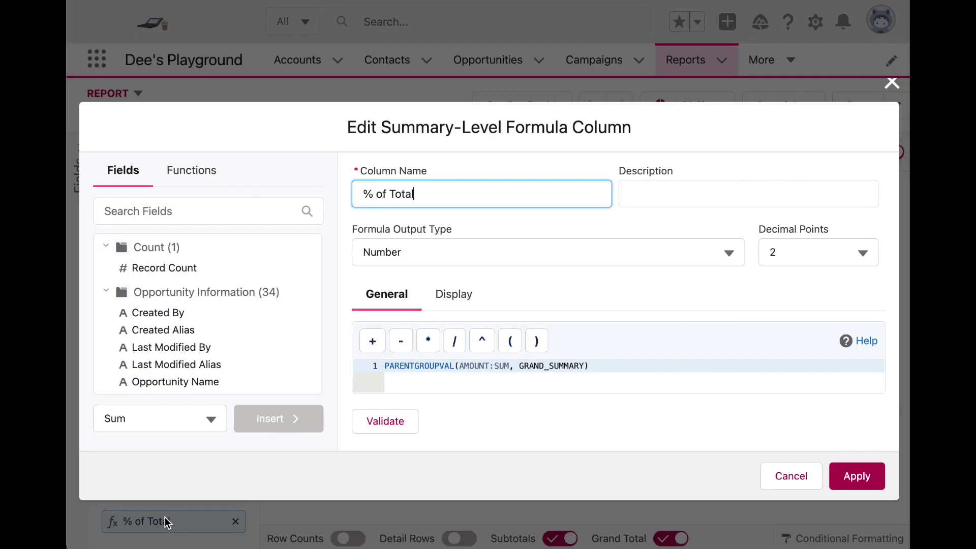
pyautogui.doubleClick(384, 365)
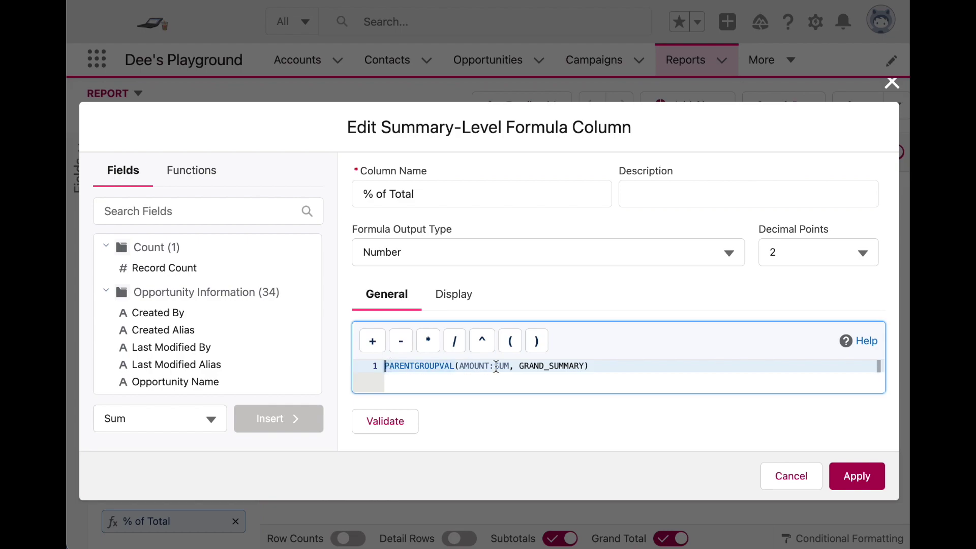
pyautogui.write('Amount')
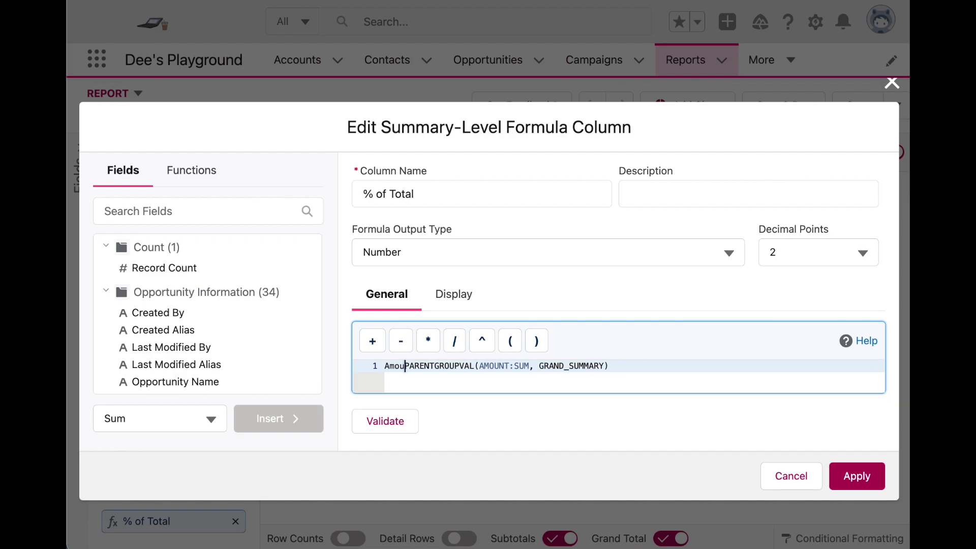
pyautogui.press('Down')
pyautogui.press('Down')
pyautogui.press('Down')
pyautogui.press('Down')
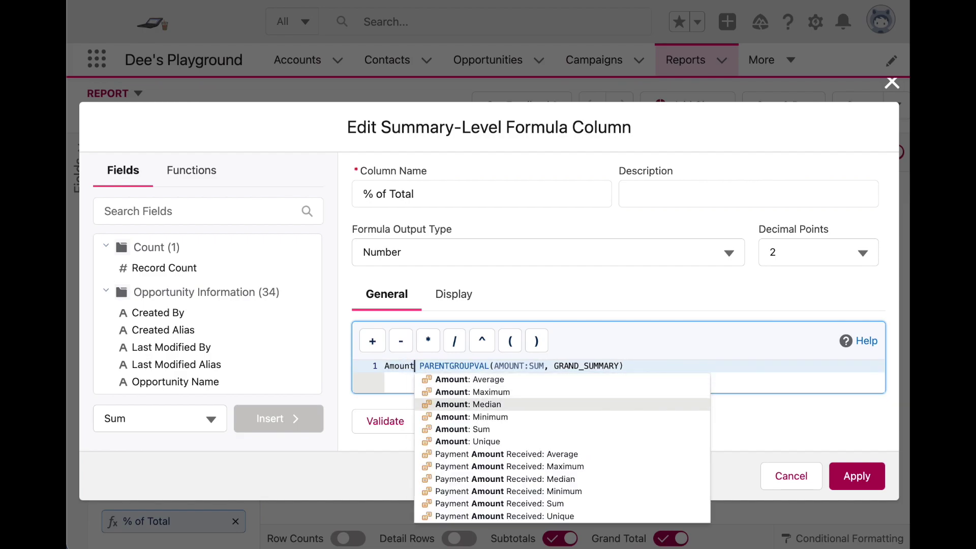
pyautogui.press('Return')
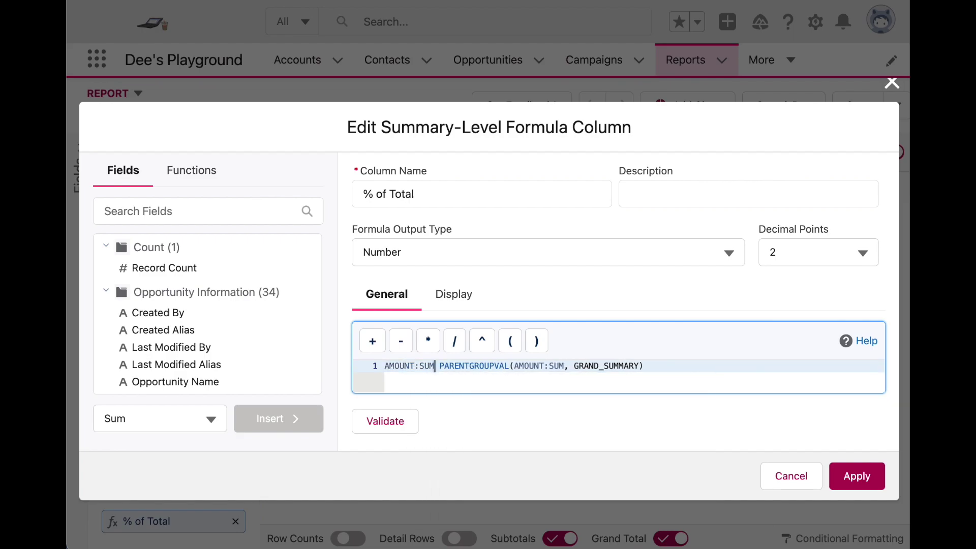
# Complete the formula as AMOUNT:SUM/PARENTGROUPVAL(AMOUNT:SUM, GRAND_SUMMARY), then validate and apply it
pyautogui.write('/')
pyautogui.press('Delete')
pyautogui.moveTo(676, 366); pyautogui.dragTo(440, 368)
pyautogui.click(362, 417)
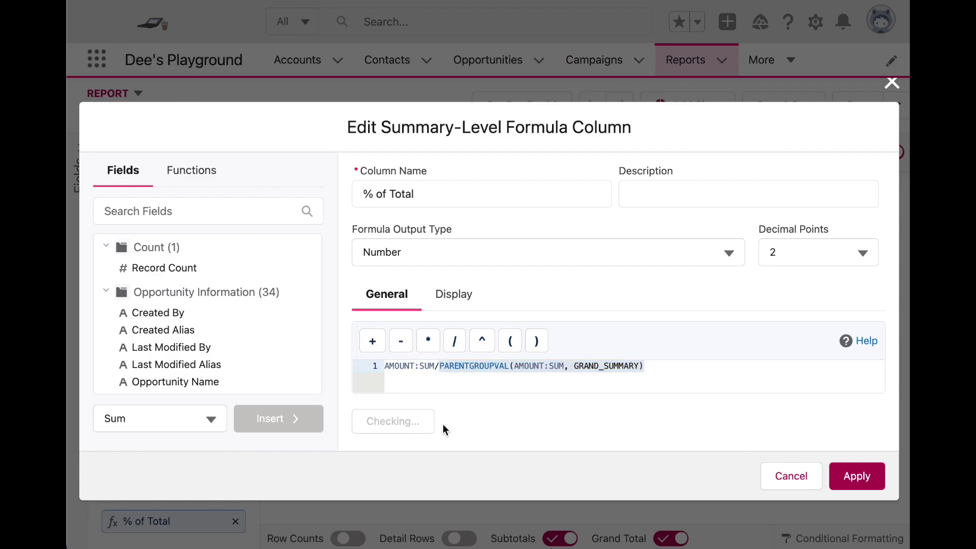
pyautogui.click(858, 475)
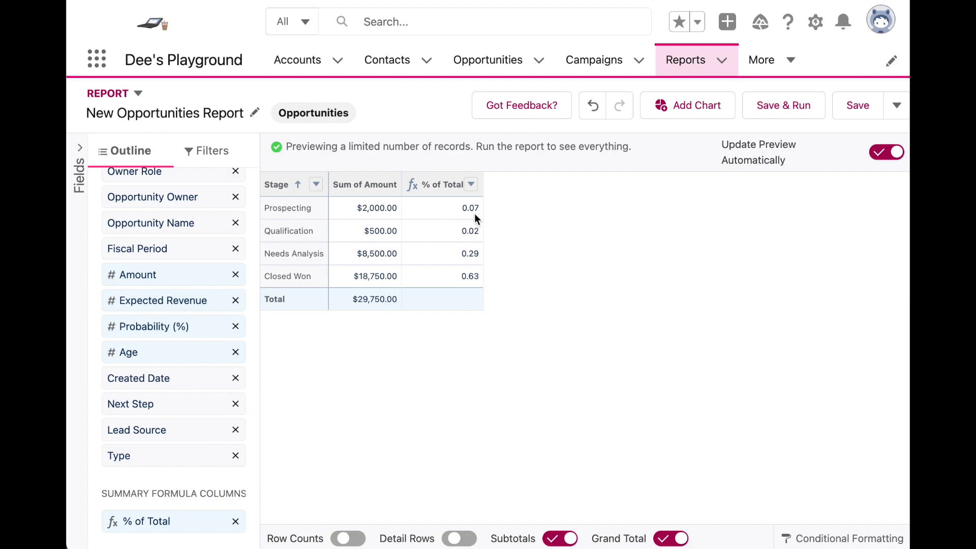
# Change the % of Total column's formula output type to percent, and save and run the report
pyautogui.click(169, 520)
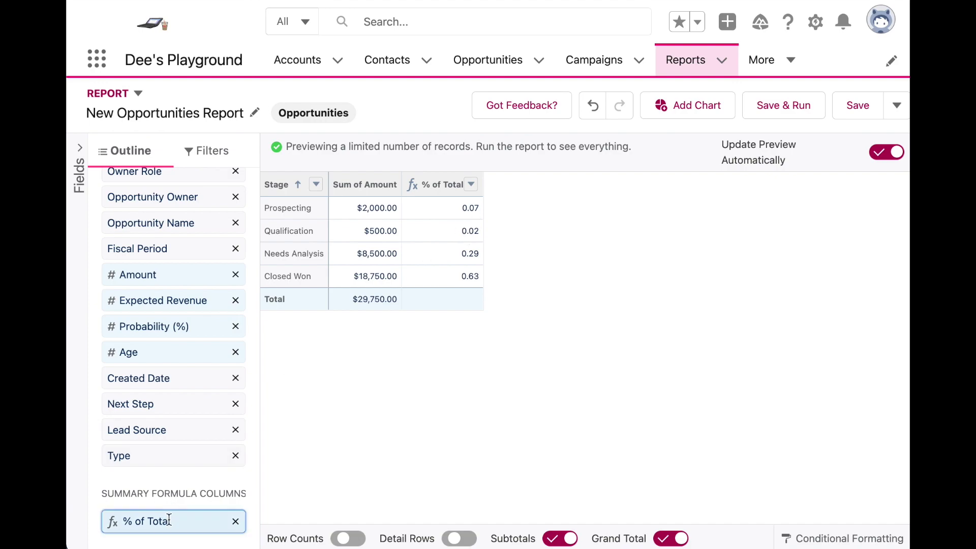
pyautogui.click(516, 254)
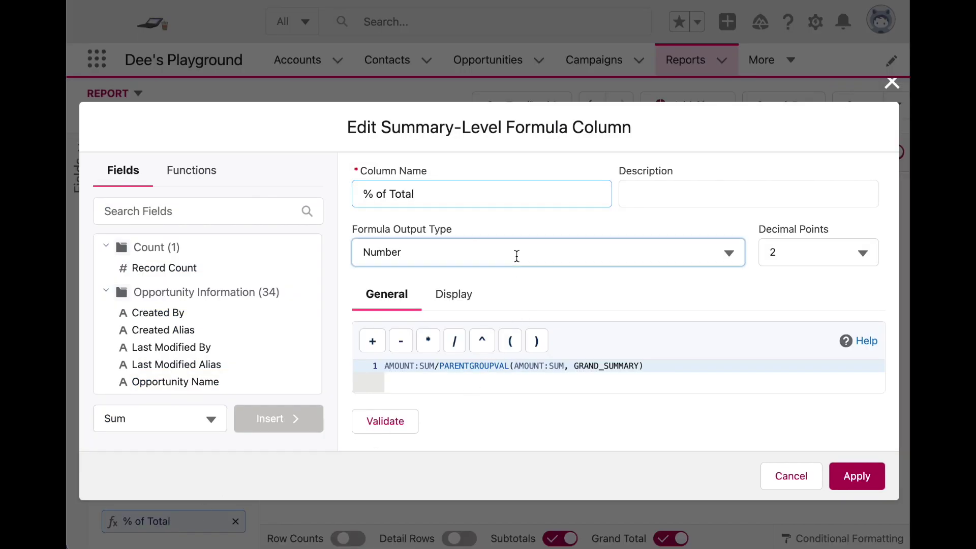
pyautogui.click(490, 318)
pyautogui.click(868, 475)
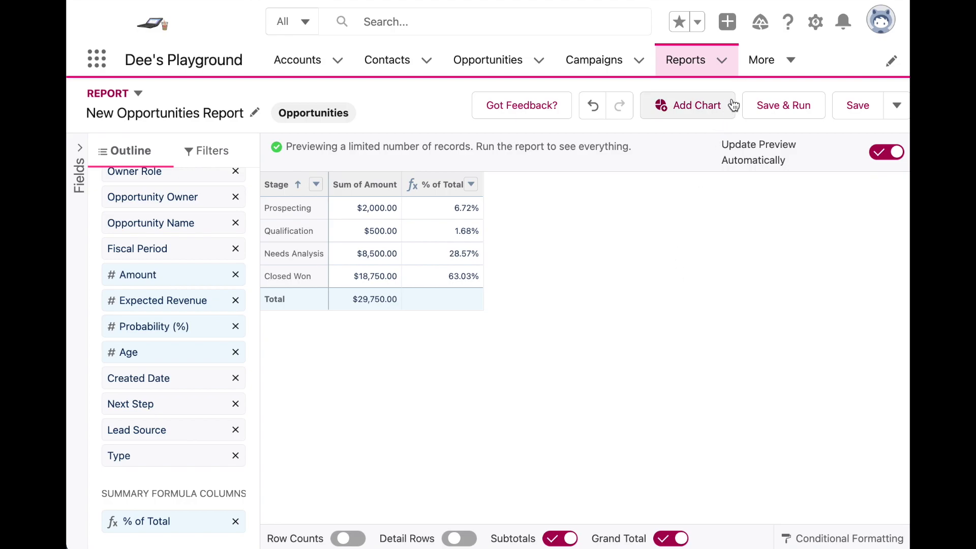
pyautogui.click(793, 106)
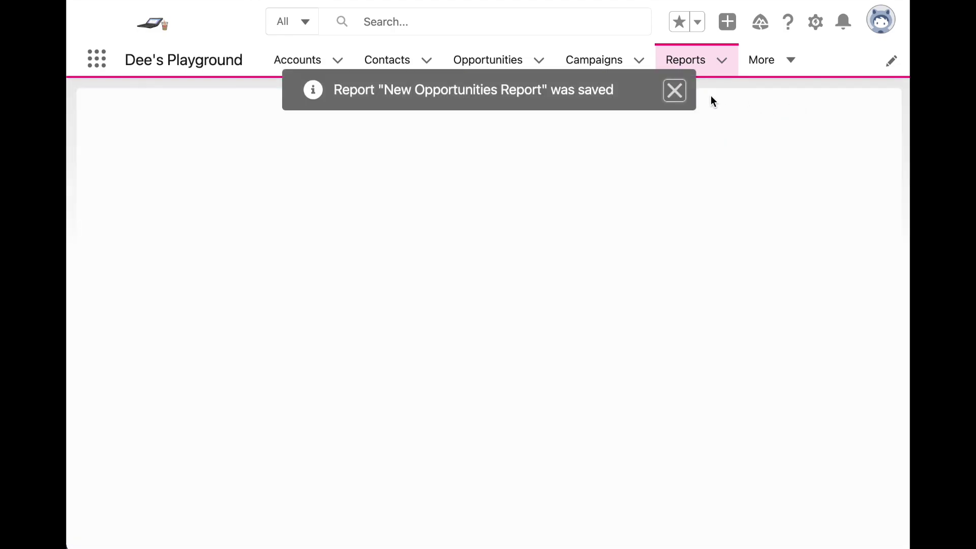
pyautogui.click(674, 90)
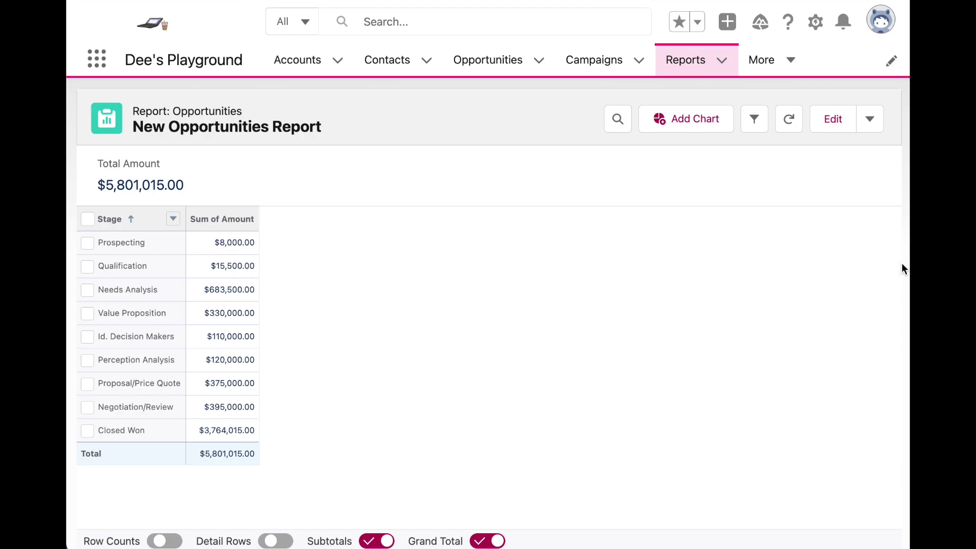
# Edit the report to group its columns by Fiscal Year, and save and run it
pyautogui.click(829, 128)
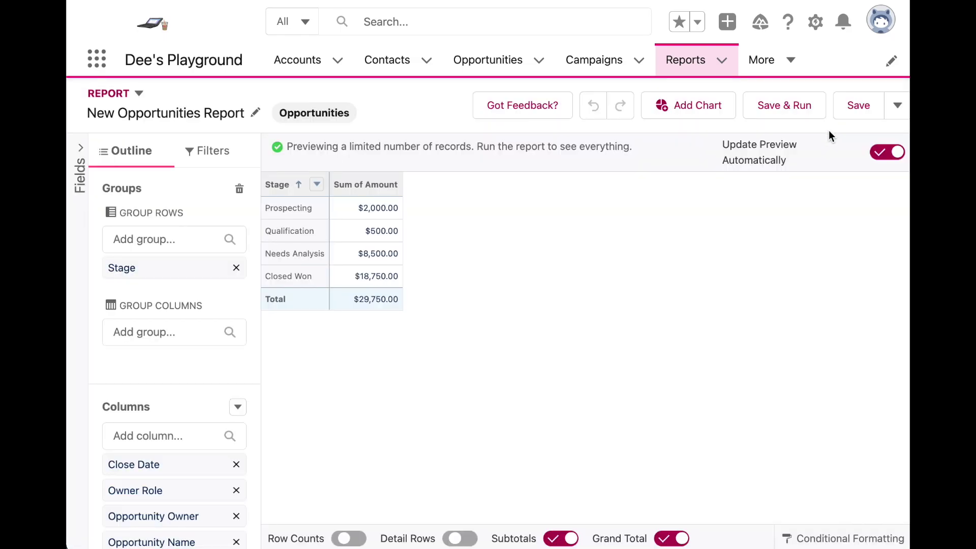
pyautogui.click(179, 338)
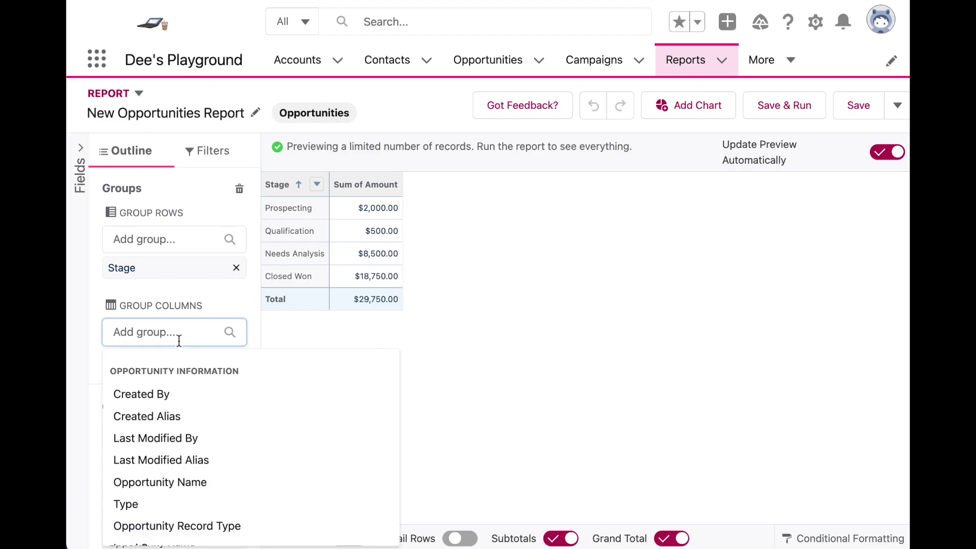
pyautogui.write('fiscal y')
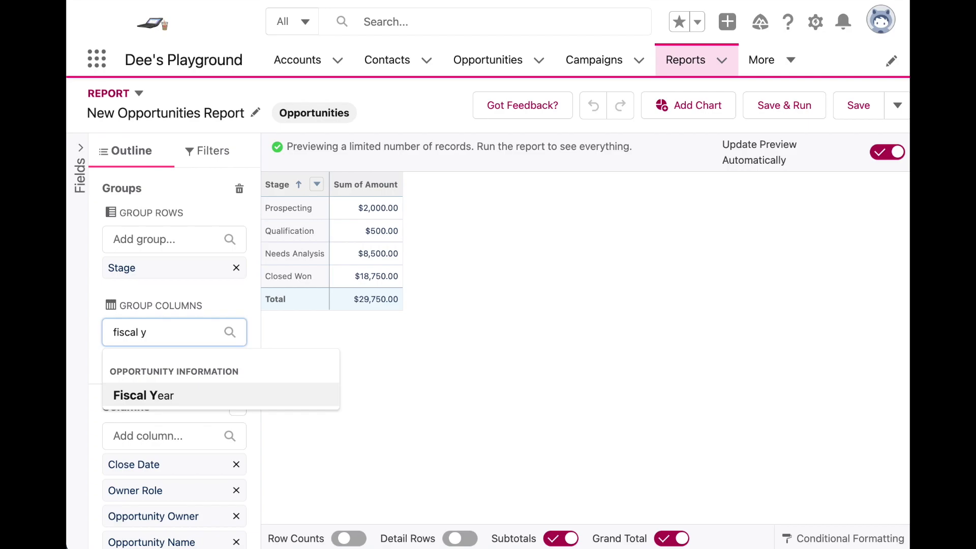
pyautogui.press('Return')
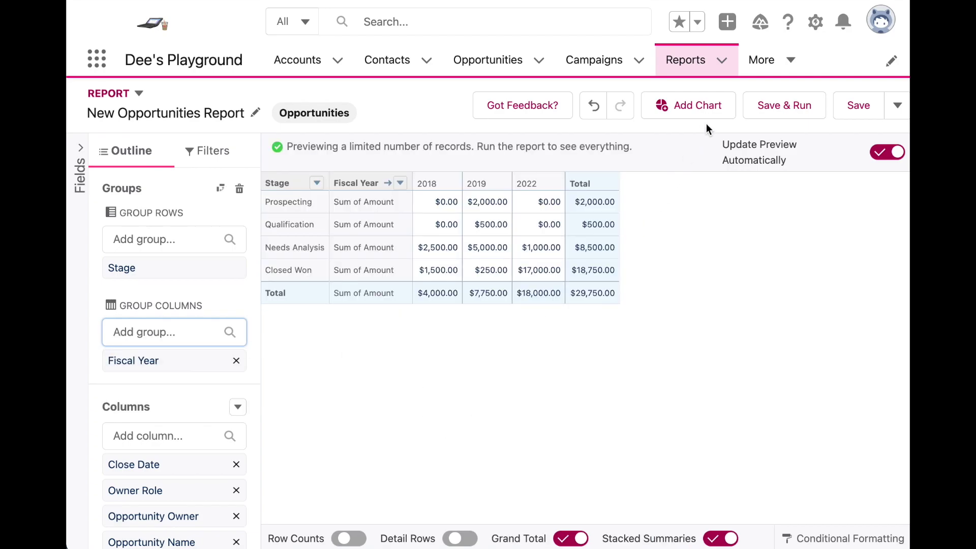
pyautogui.click(788, 108)
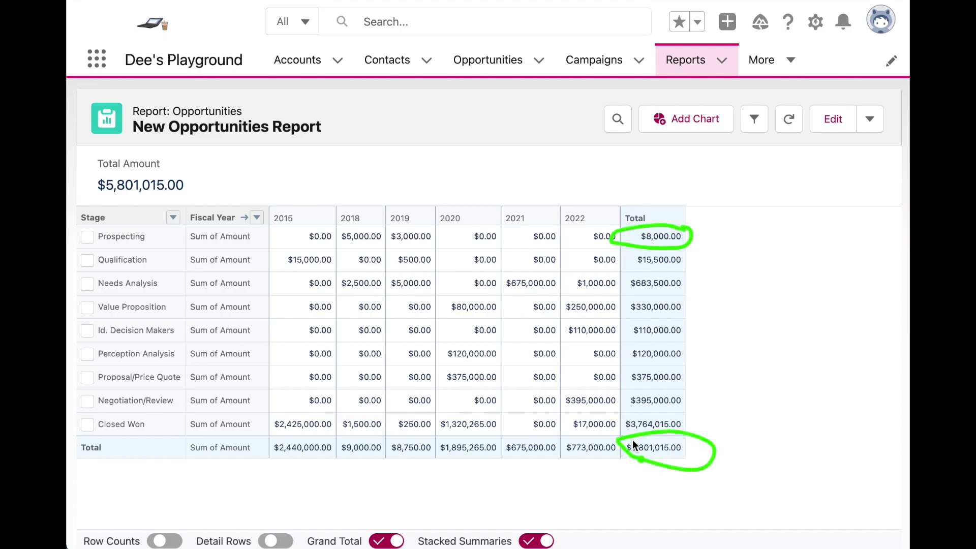
pyautogui.click(337, 259)
pyautogui.click(286, 302)
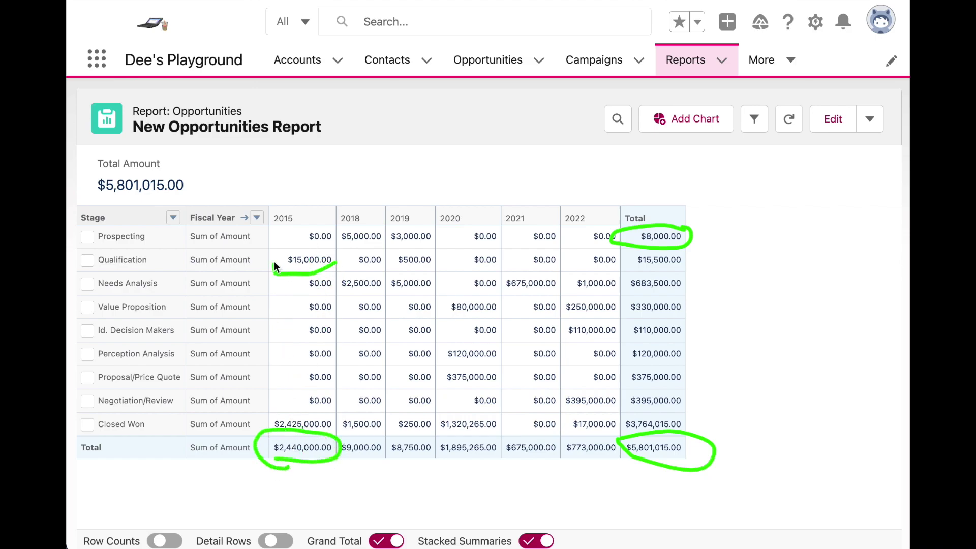
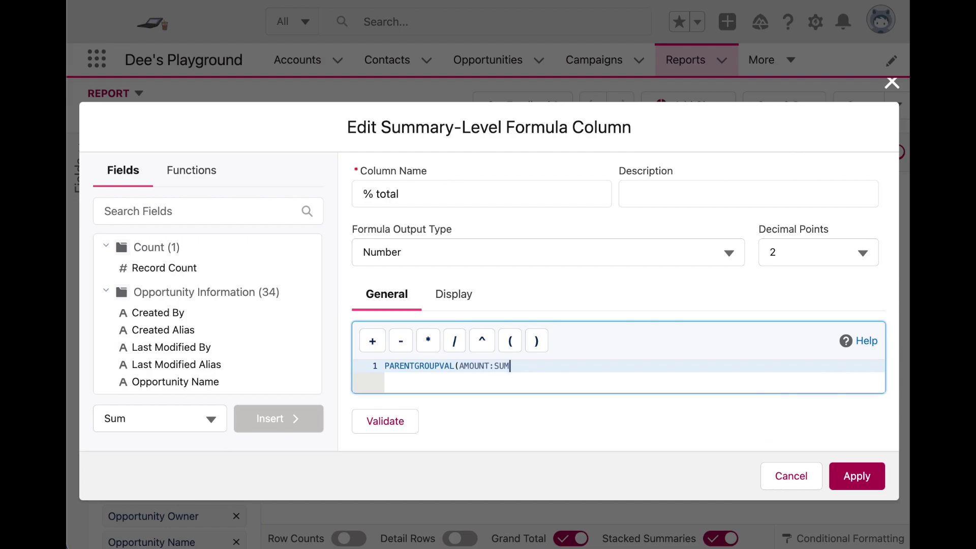
# Complete the % total formula as PARENTGROUPVAL(AMOUNT:SUM, GRAND_SUMMARY), validate it, and review its parameters
pyautogui.write(', GRAND_SUMMARY)')
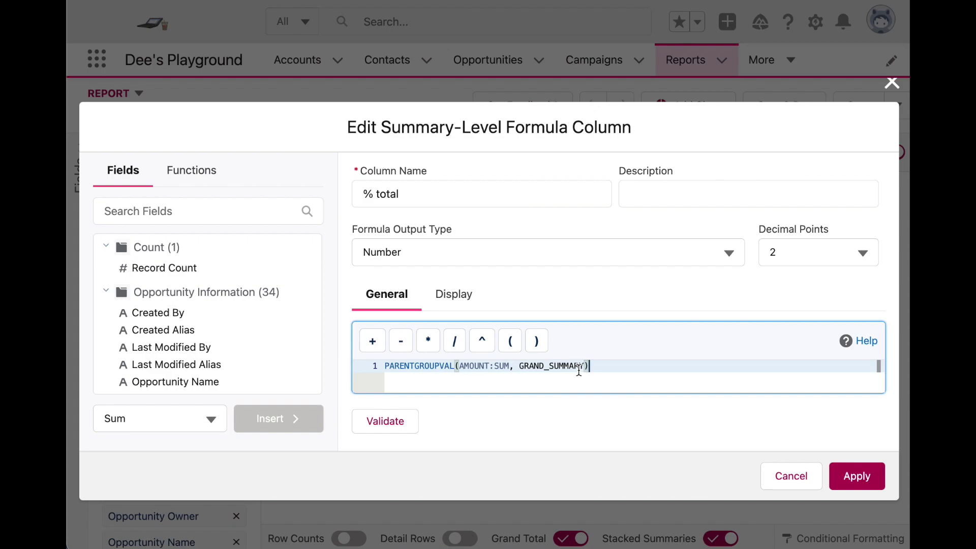
pyautogui.click(400, 435)
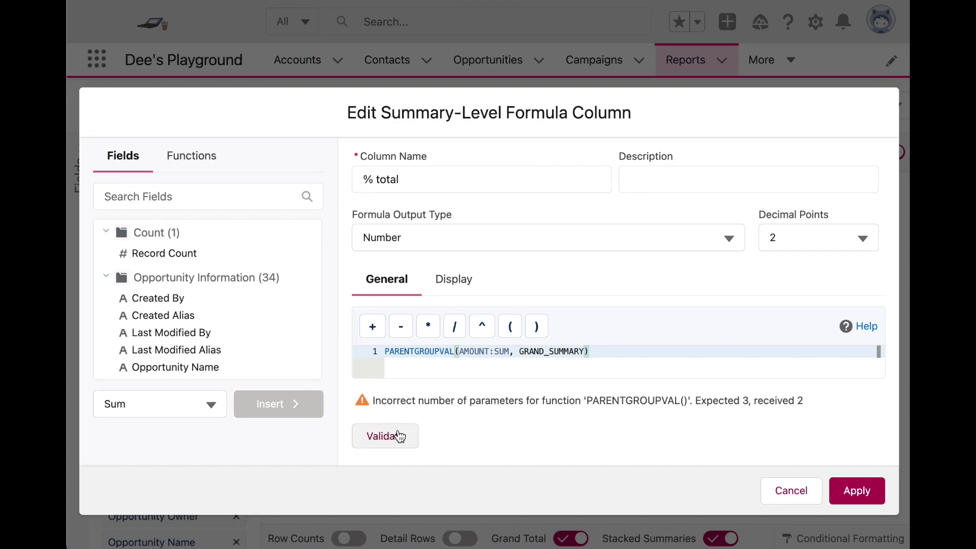
pyautogui.moveTo(510, 352); pyautogui.dragTo(459, 352)
pyautogui.click(521, 352)
pyautogui.moveTo(521, 352); pyautogui.dragTo(590, 352)
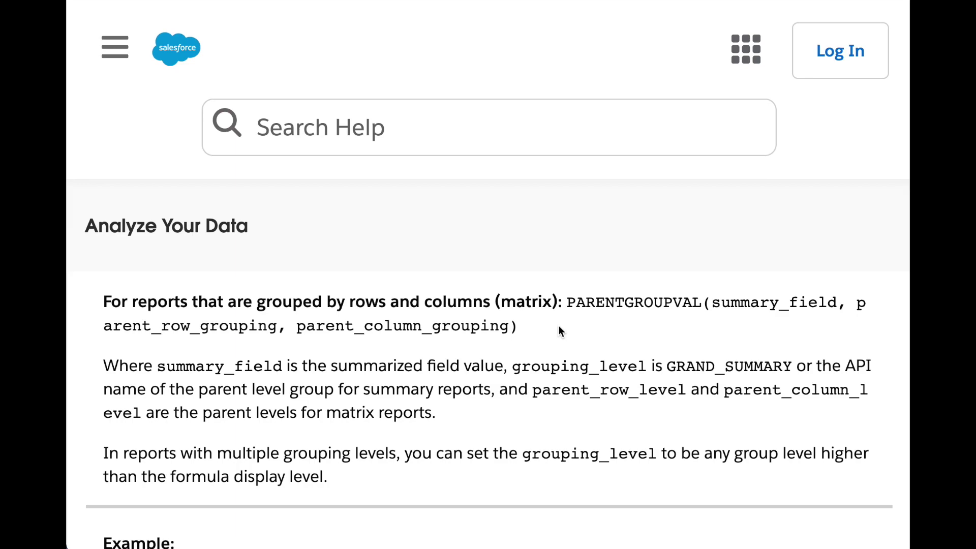
# Examine the PARENTGROUPVAL syntax for matrix reports in the help article, including the parent row and column grouping parameters
pyautogui.moveTo(558, 325); pyautogui.dragTo(562, 304)
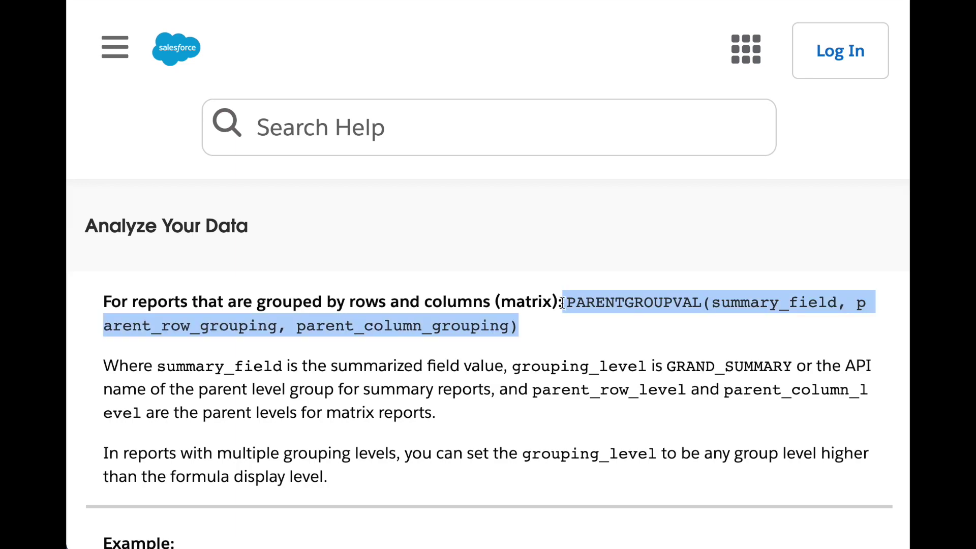
pyautogui.click(733, 311)
pyautogui.moveTo(712, 304); pyautogui.dragTo(277, 319)
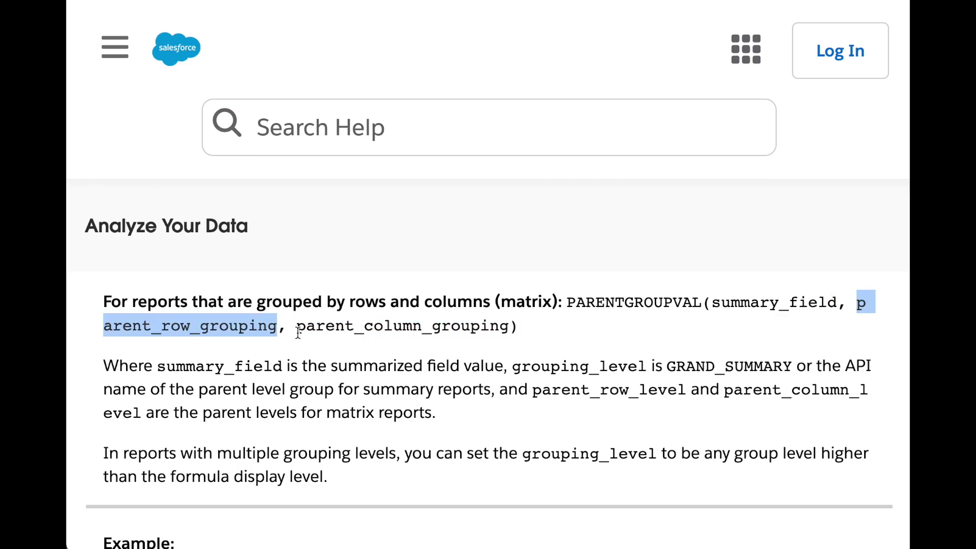
pyautogui.moveTo(299, 331); pyautogui.dragTo(467, 332)
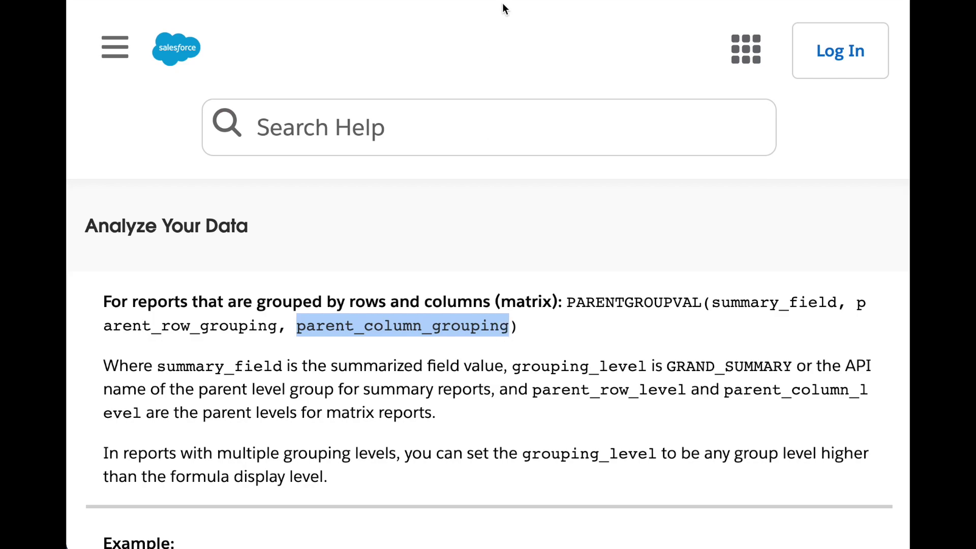
pyautogui.moveTo(503, 6)
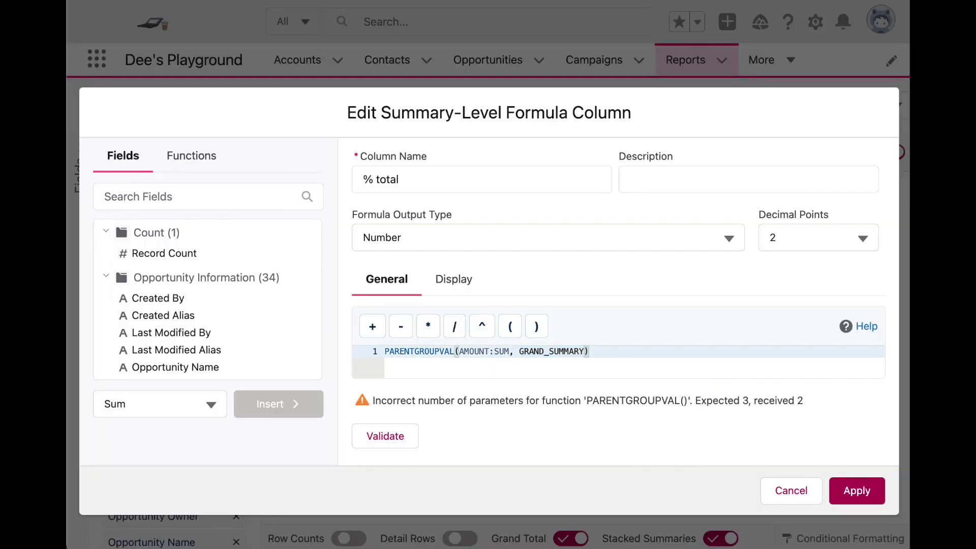
# Add a second GRAND_SUMMARY parameter so the formula reads PARENTGROUPVAL(AMOUNT:SUM, GRAND_SUMMARY, GRAND_SUMMARY), and validate it
pyautogui.click(579, 356)
pyautogui.click(520, 352)
pyautogui.write('GRAND')
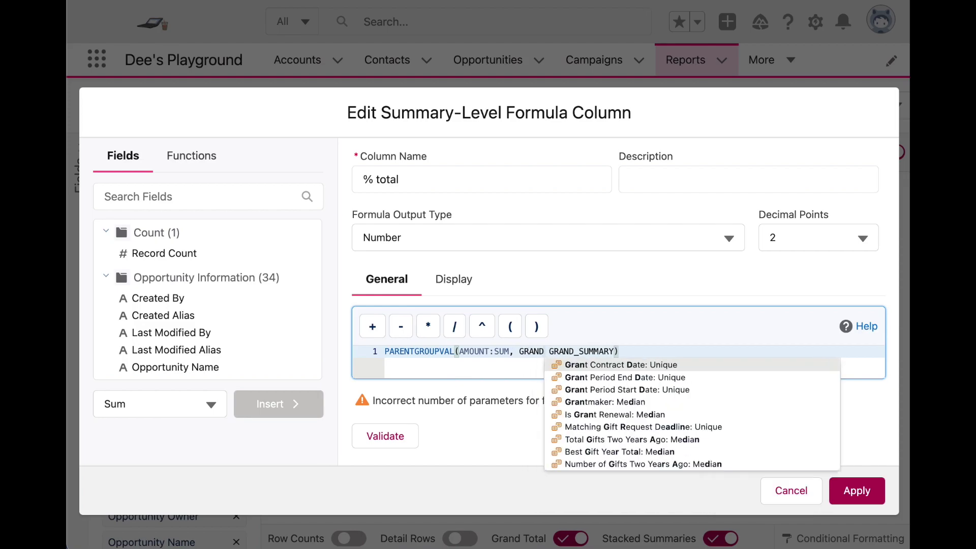
pyautogui.write('_SUMMARY,')
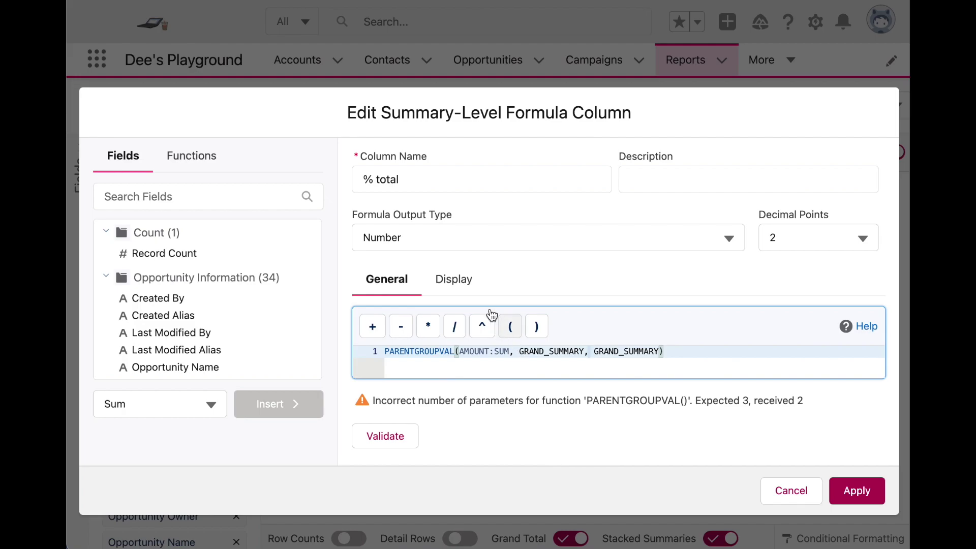
pyautogui.click(458, 279)
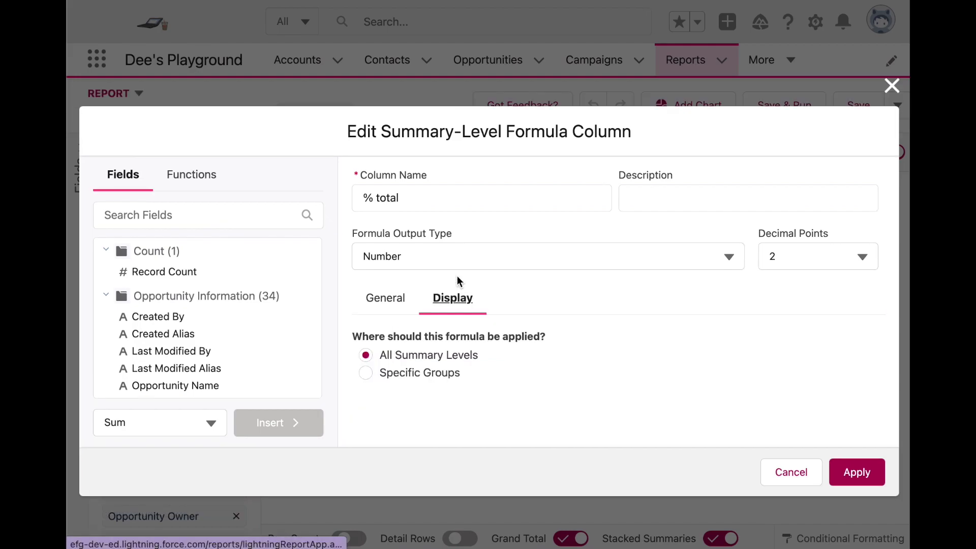
pyautogui.click(388, 294)
pyautogui.click(406, 447)
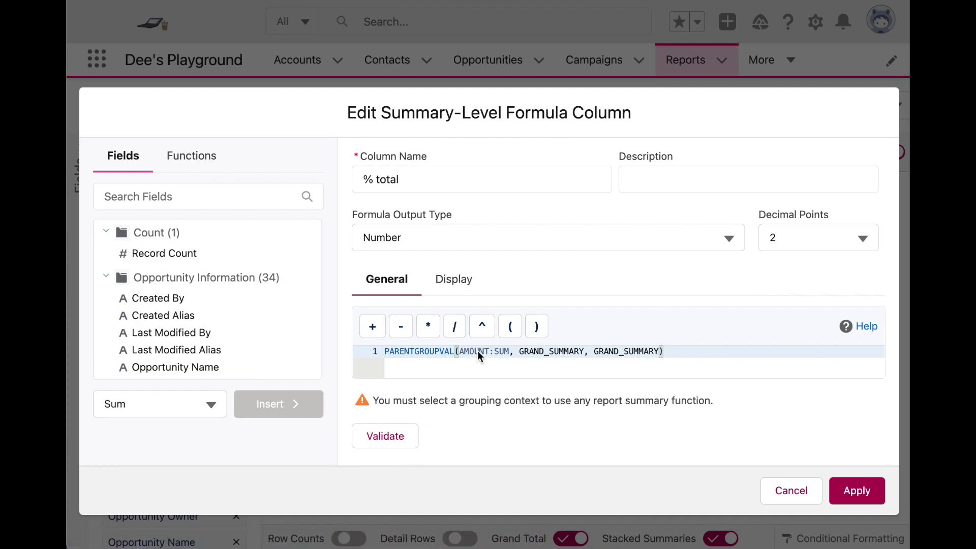
# Apply the % total formula to specific groups, with Stage as the row group and Fiscal Year as the column group
pyautogui.click(466, 294)
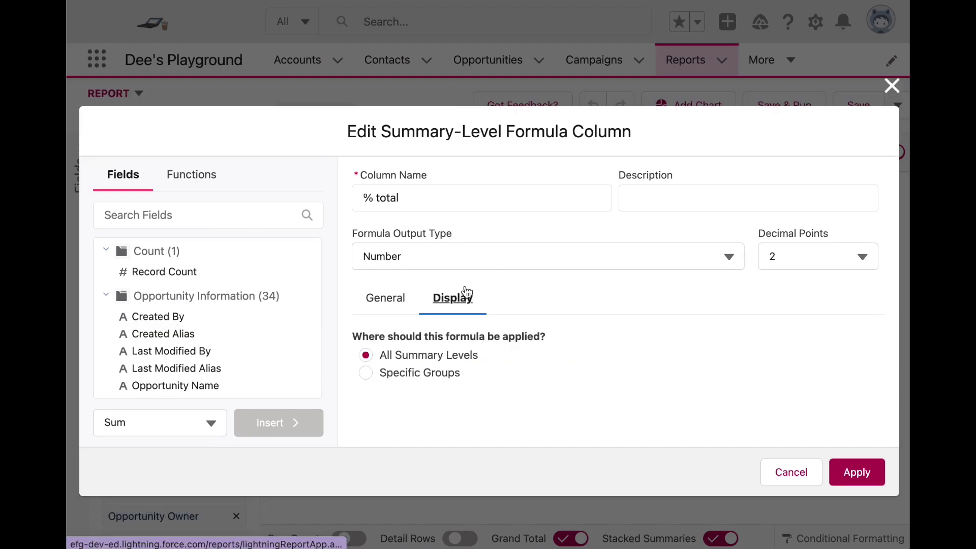
pyautogui.click(440, 374)
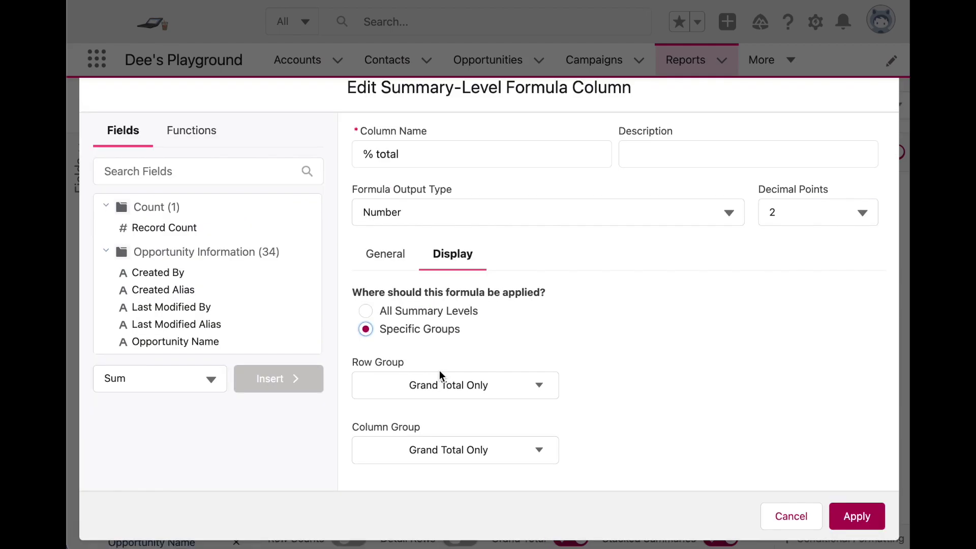
pyautogui.click(464, 393)
pyautogui.click(453, 450)
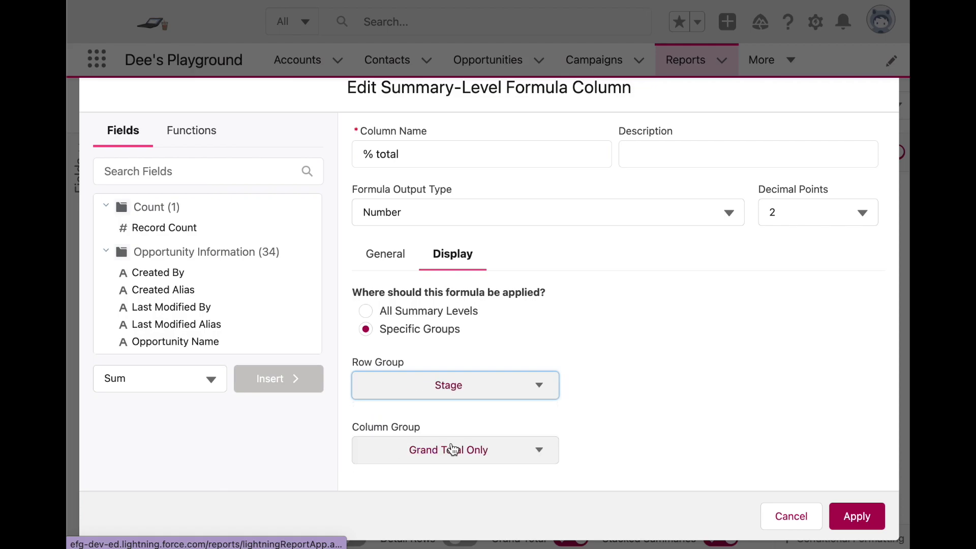
pyautogui.click(482, 453)
pyautogui.click(462, 511)
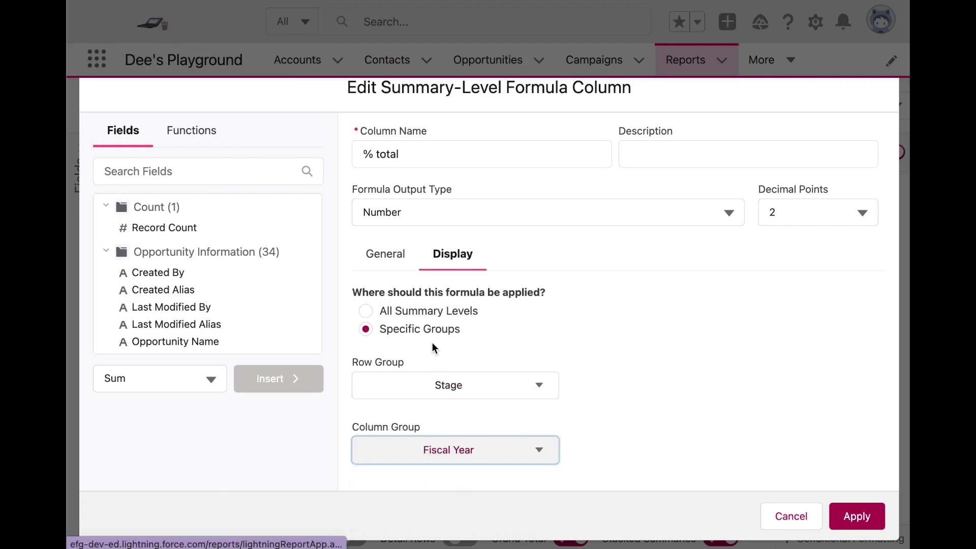
# Validate and apply the % total formula, save and run the report, and compare the % total values with the totals
pyautogui.click(398, 267)
pyautogui.click(401, 439)
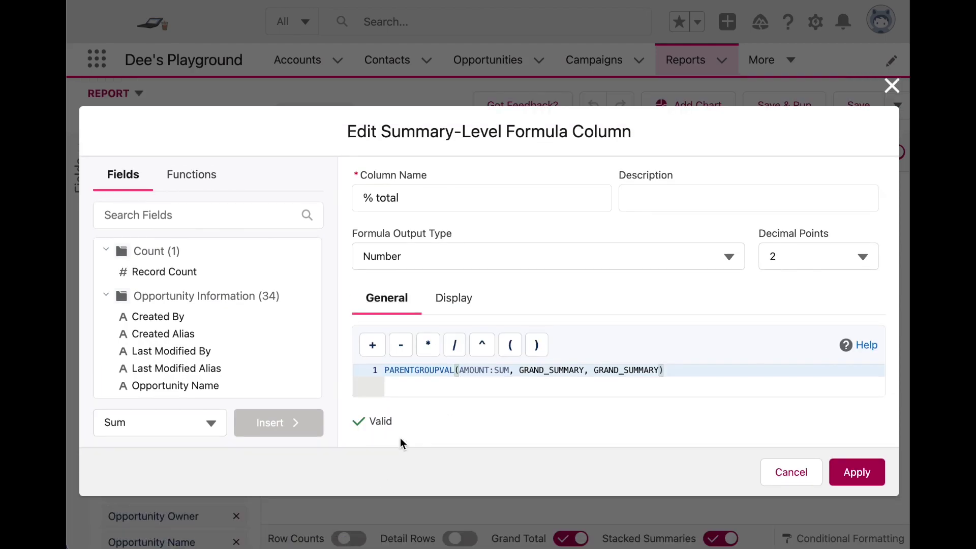
pyautogui.click(873, 472)
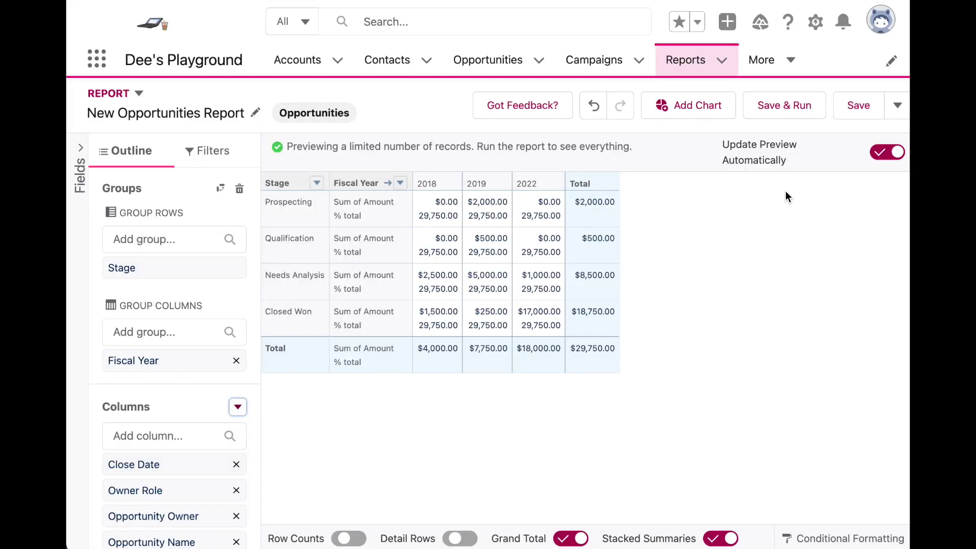
pyautogui.click(781, 114)
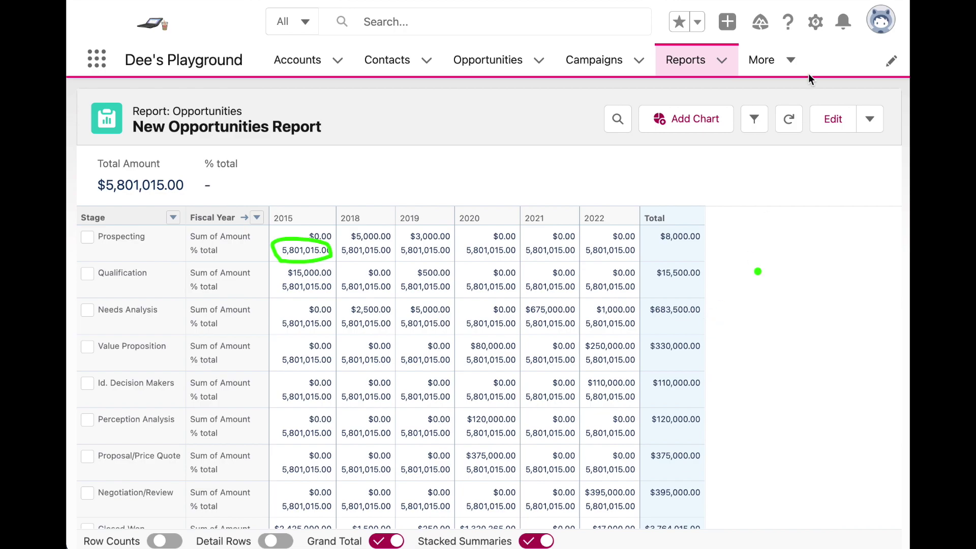
pyautogui.scroll(-2, 651, 354)
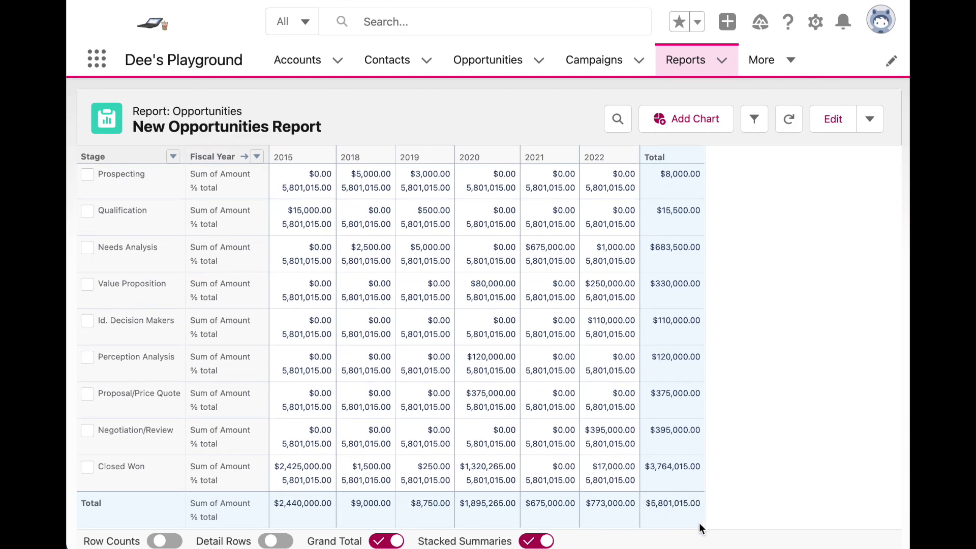
pyautogui.scroll(2, 804, 434)
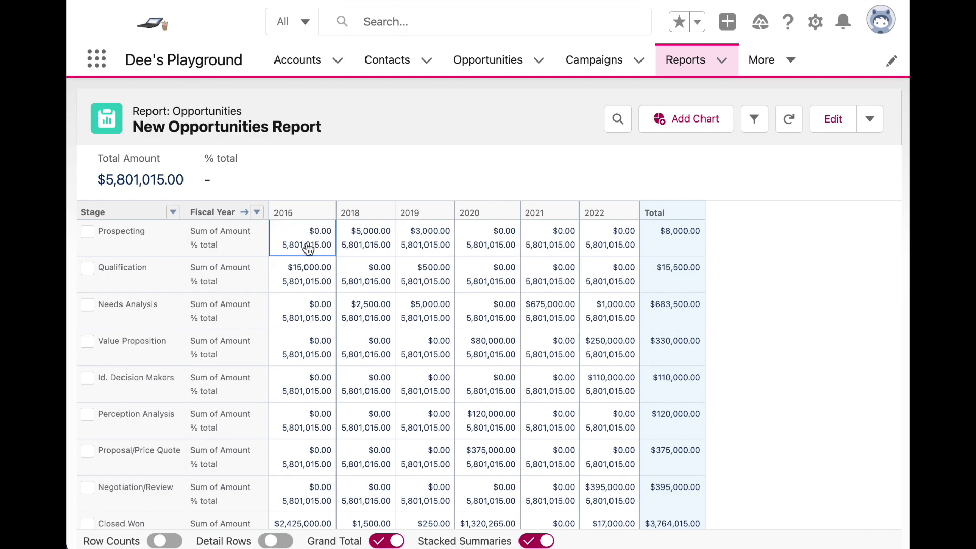
pyautogui.scroll(-2, 300, 245)
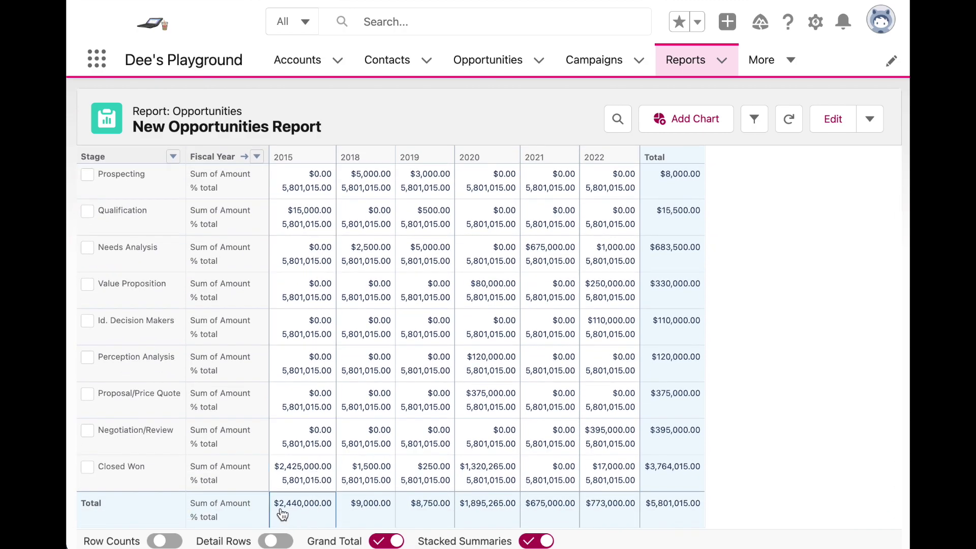
# Edit the report's % total formula so it reads PARENTGROUPVAL(AMOUNT:SUM, GRAND_SUMMARY, FISCAL_YEAR)
pyautogui.click(833, 120)
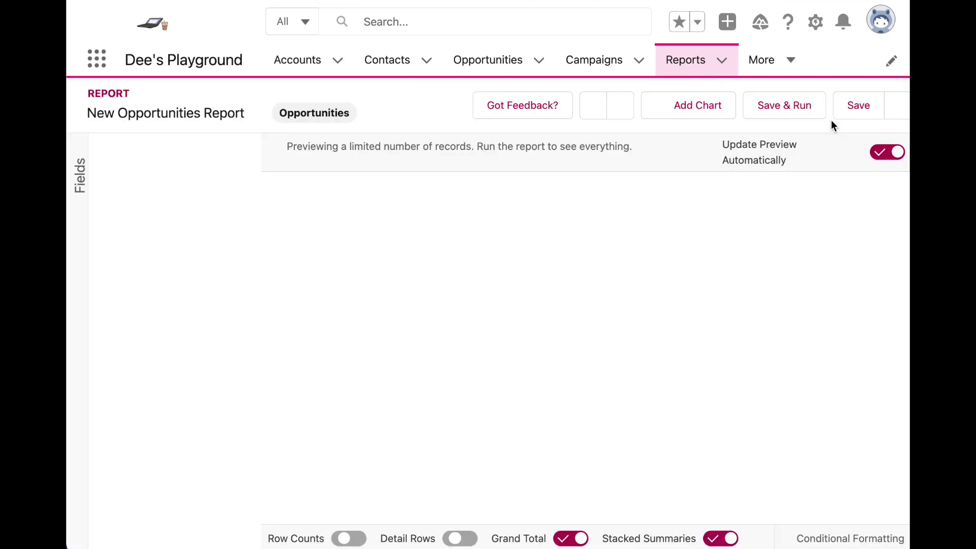
pyautogui.scroll(-6, 204, 319)
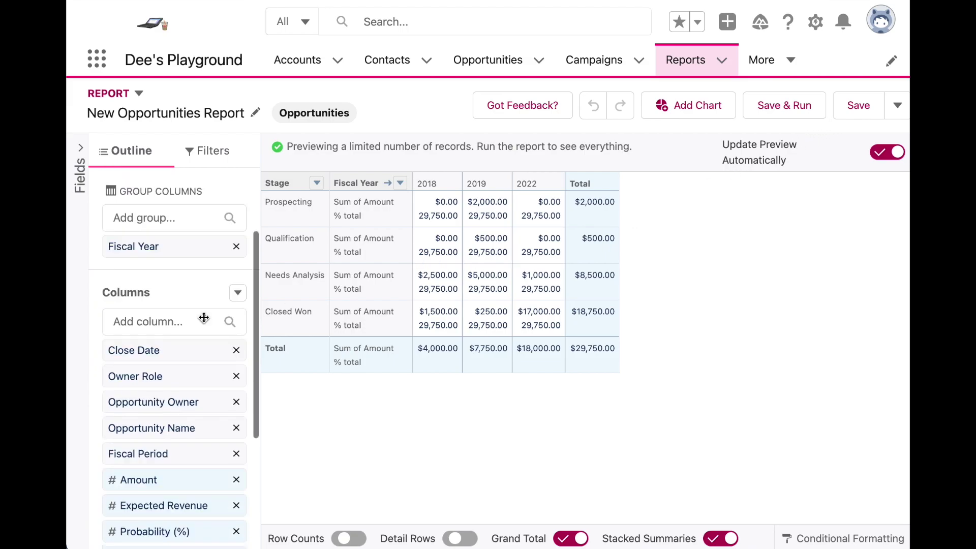
pyautogui.click(176, 512)
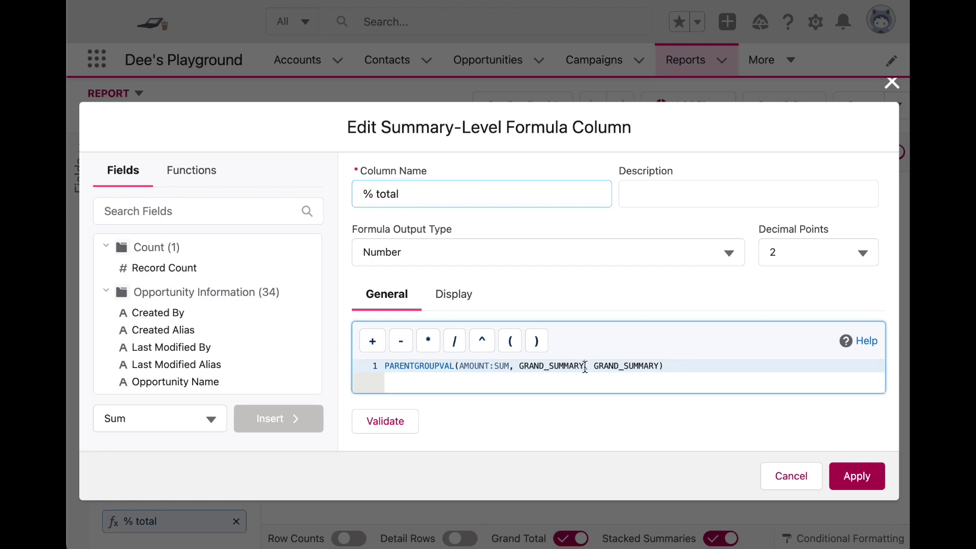
pyautogui.moveTo(585, 367); pyautogui.dragTo(518, 367)
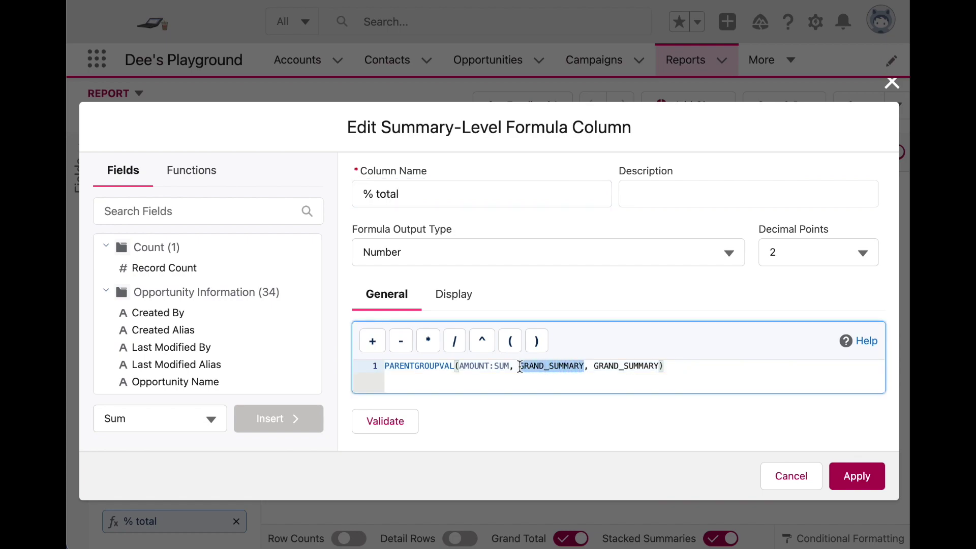
pyautogui.click(590, 366)
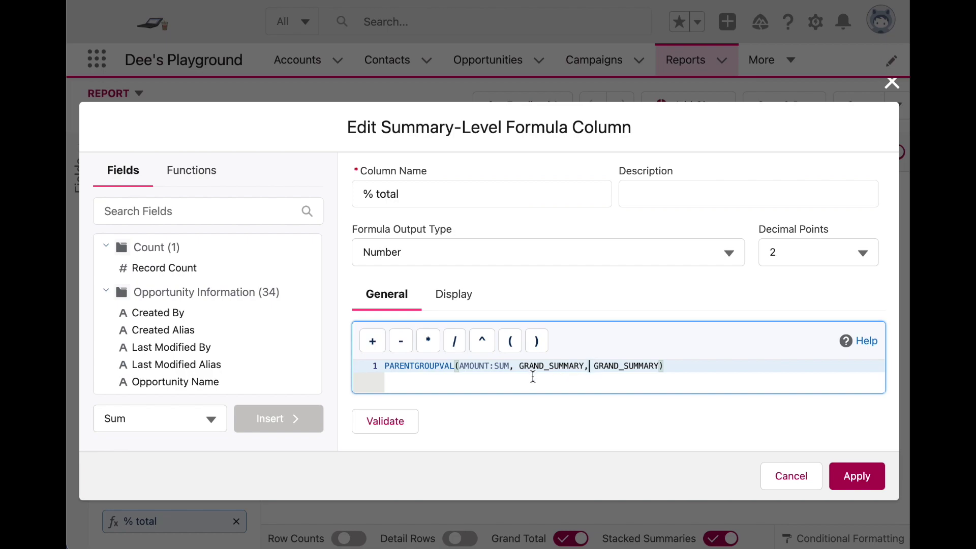
pyautogui.moveTo(594, 366); pyautogui.dragTo(658, 366)
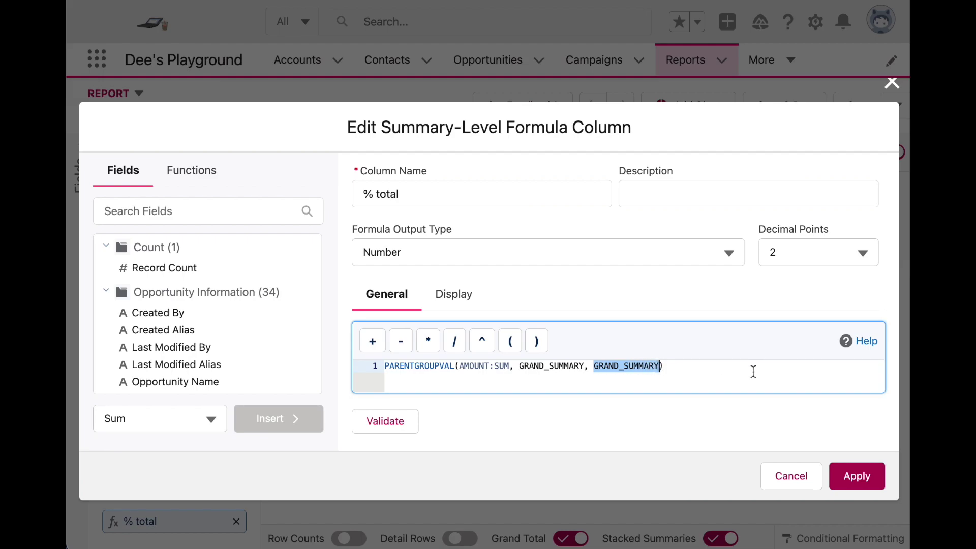
pyautogui.write('FI')
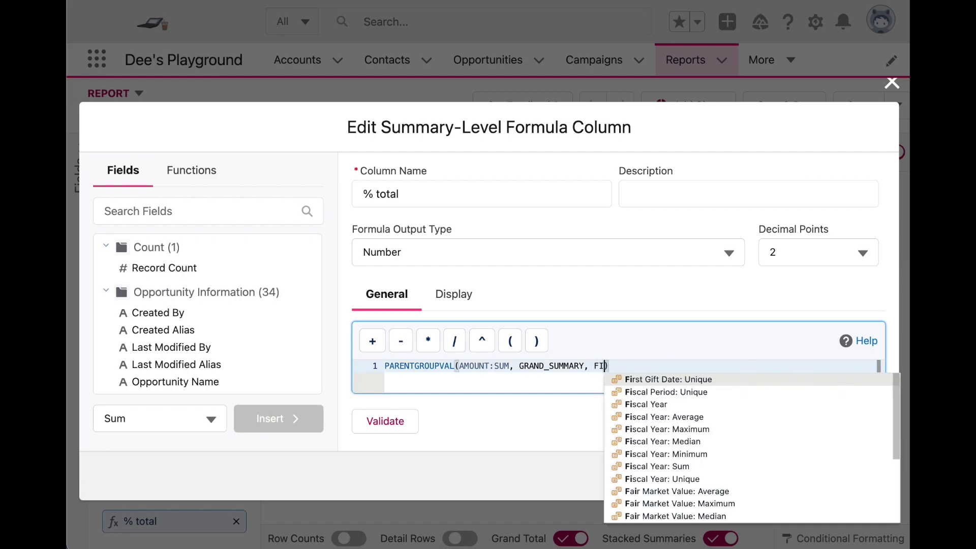
pyautogui.press('Down')
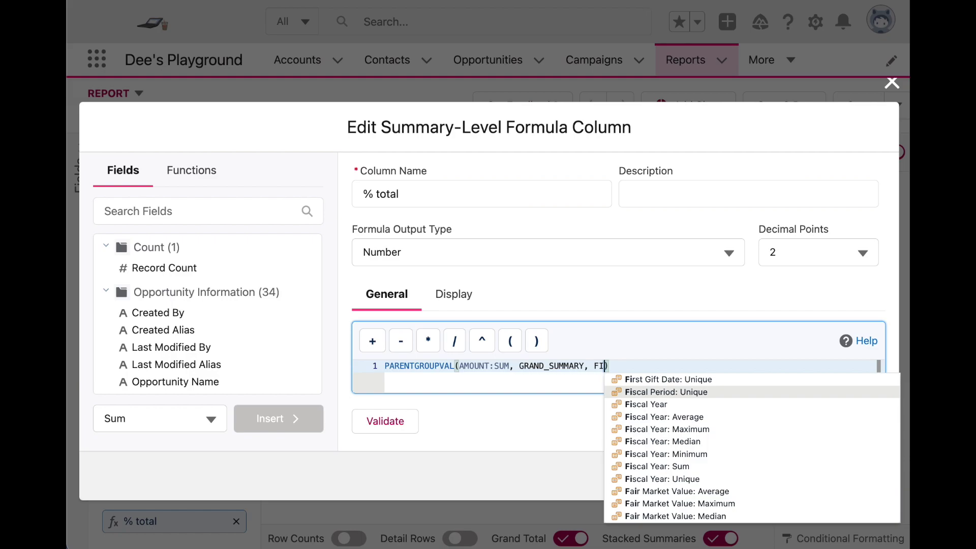
pyautogui.press('Down')
pyautogui.press('Return')
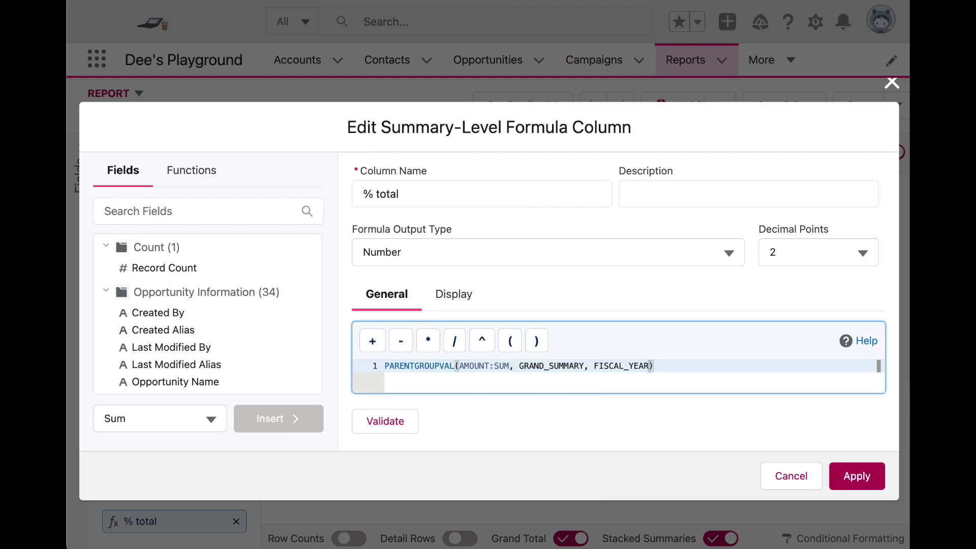
# Check the formula's display groups, validate and apply it, and save and run the report to review the fiscal year totals
pyautogui.click(463, 296)
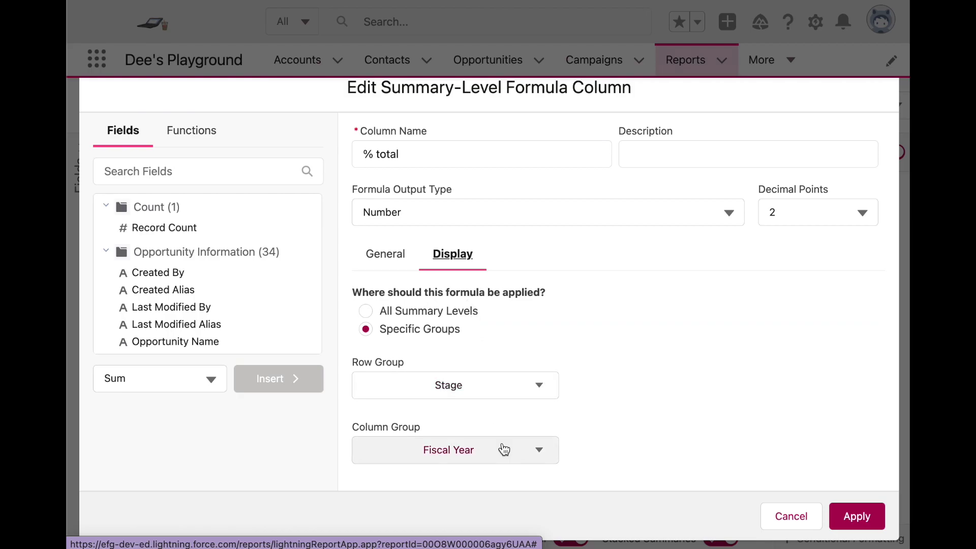
pyautogui.click(399, 260)
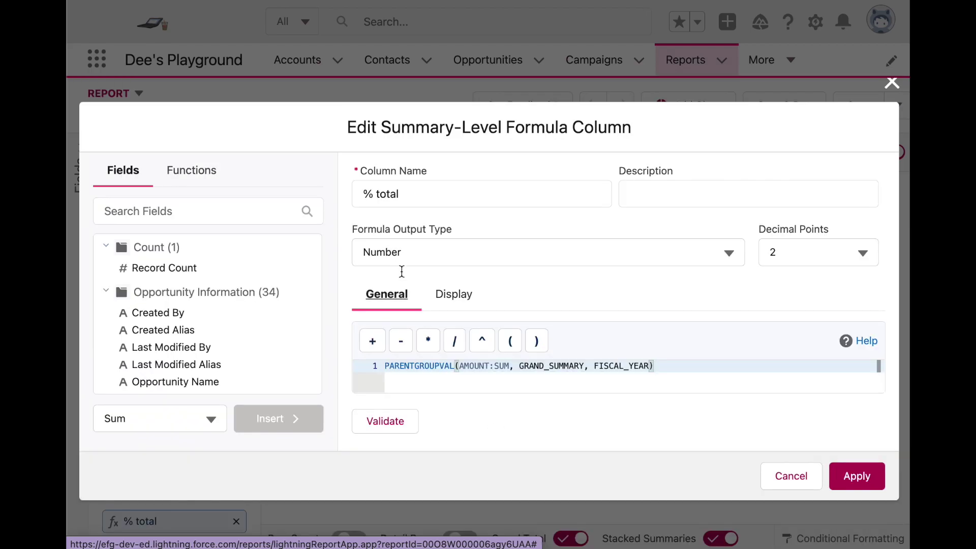
pyautogui.click(409, 429)
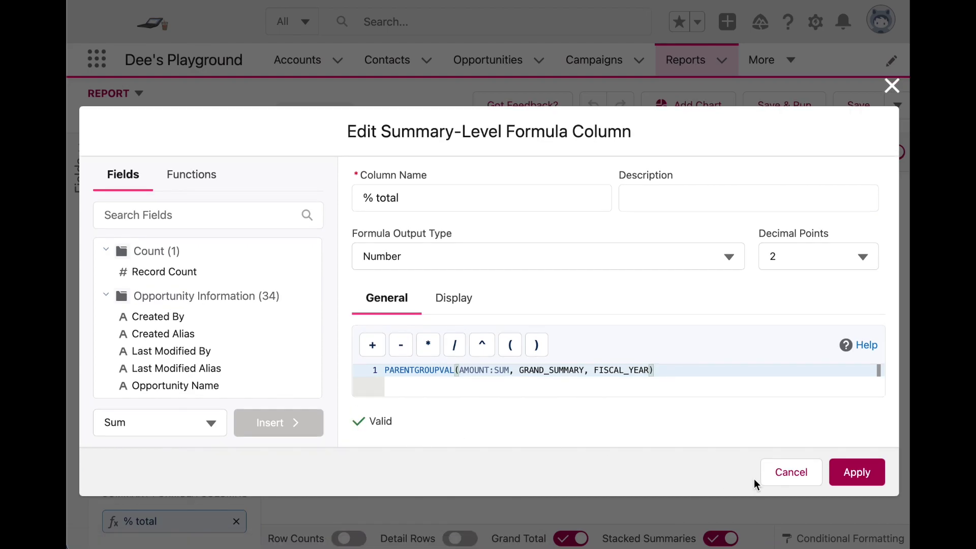
pyautogui.click(858, 474)
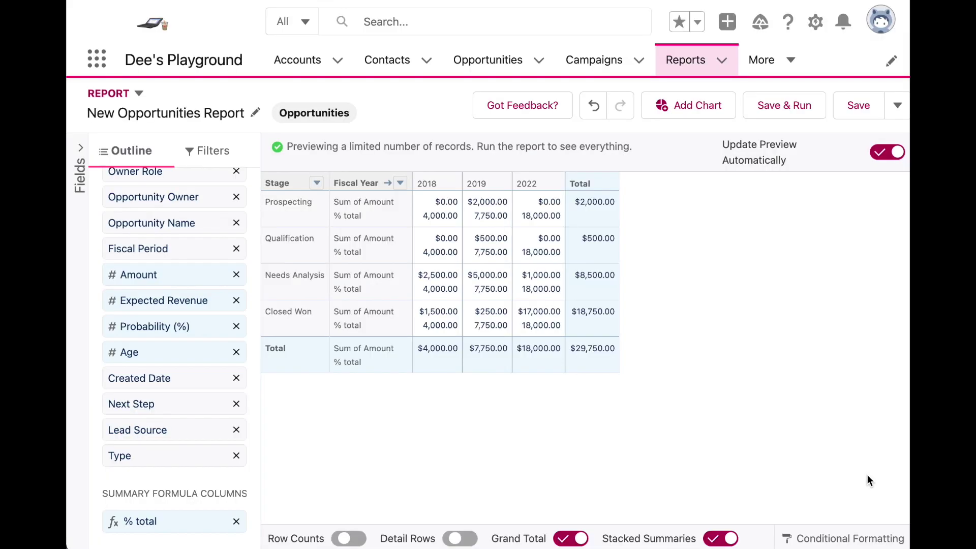
pyautogui.click(792, 101)
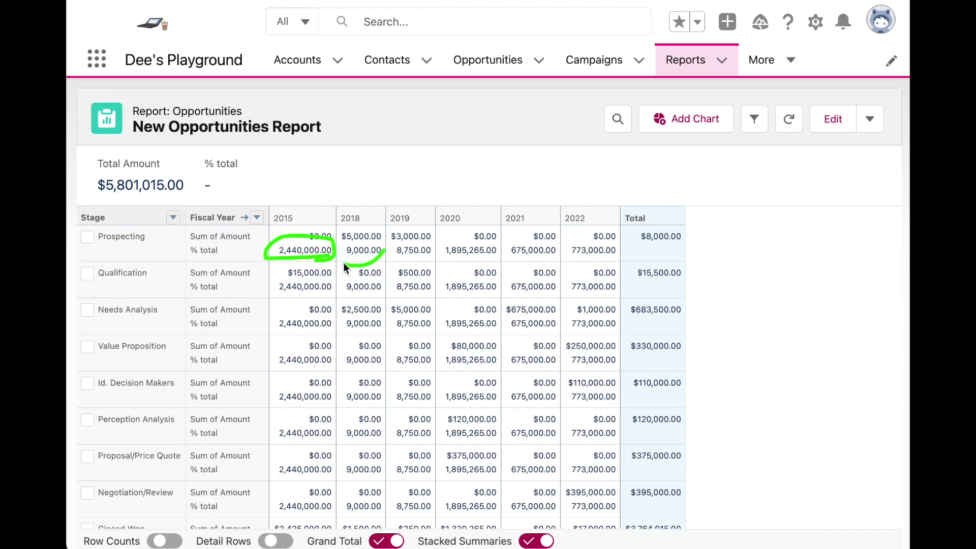
pyautogui.moveTo(347, 251); pyautogui.dragTo(390, 260)
pyautogui.scroll(-2, 337, 310)
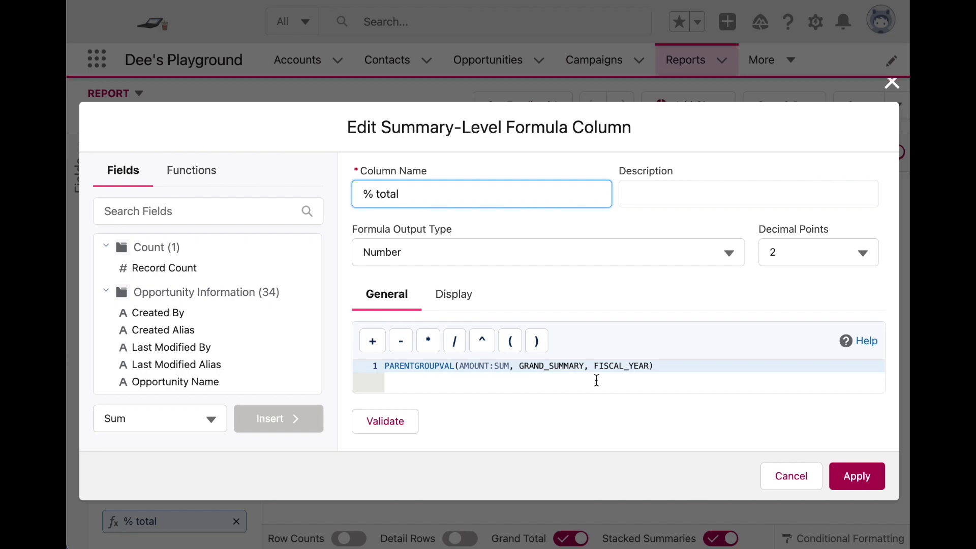
# Replace the row grouping parameter in the % total formula so it reads PARENTGROUPVAL(AMOUNT:SUM, STAGE_NAME, FISCAL_YEAR)
pyautogui.moveTo(588, 366); pyautogui.dragTo(514, 366)
pyautogui.click(612, 371)
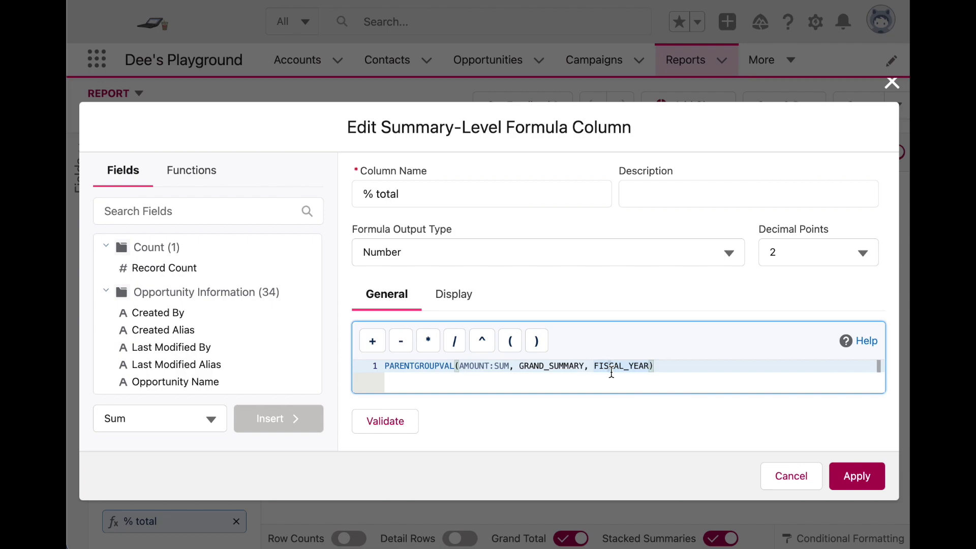
pyautogui.moveTo(584, 366); pyautogui.dragTo(521, 365)
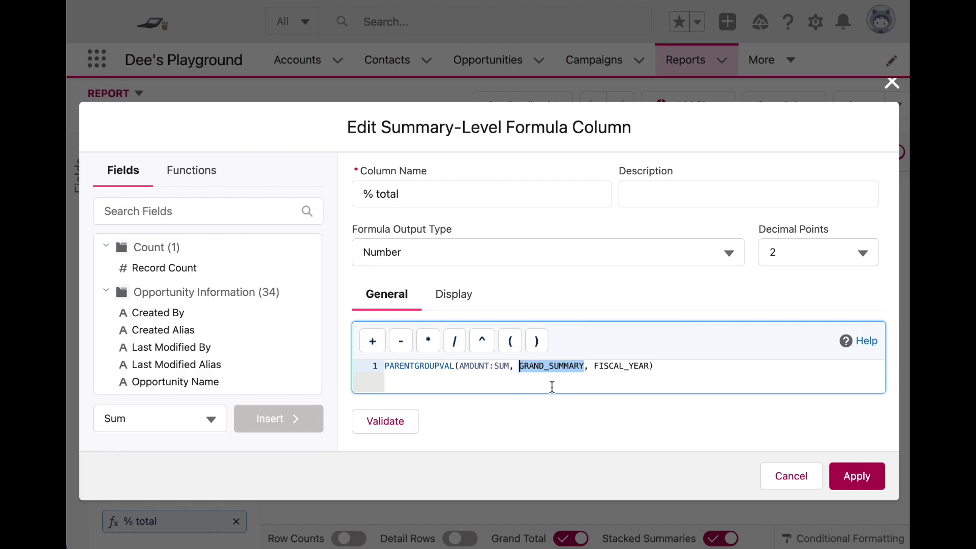
pyautogui.write('Stage')
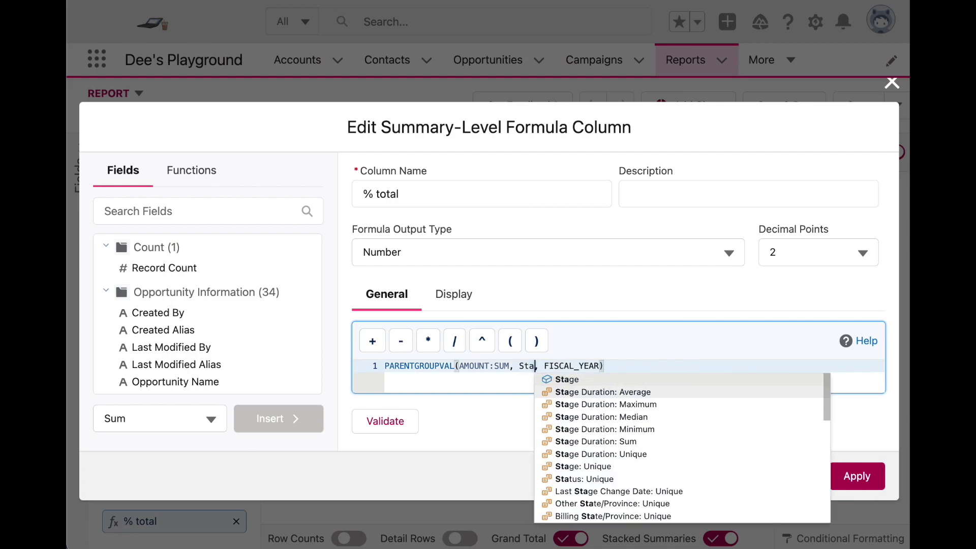
pyautogui.click(559, 380)
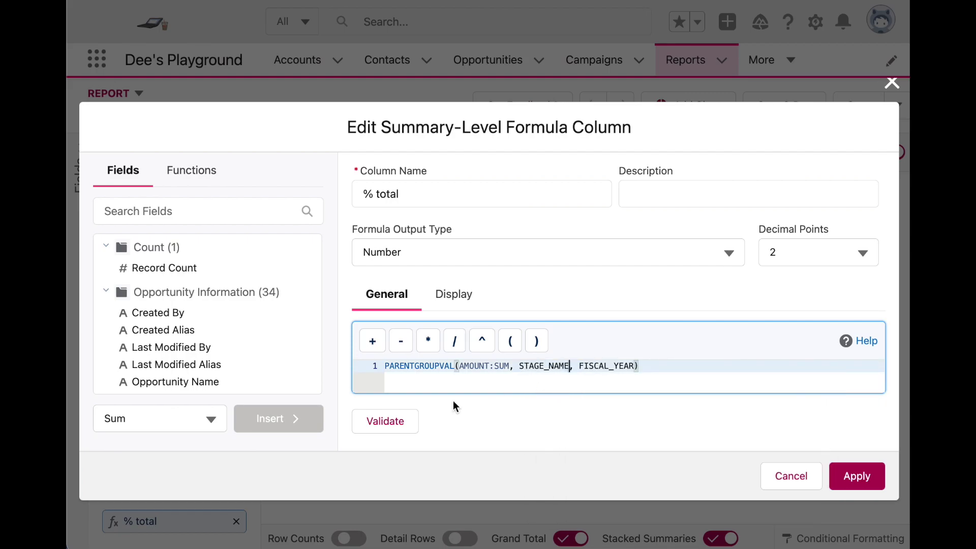
# Validate and apply the formula with STAGE_NAME and FISCAL_YEAR, save and run the report, and dismiss the save notification
pyautogui.click(379, 422)
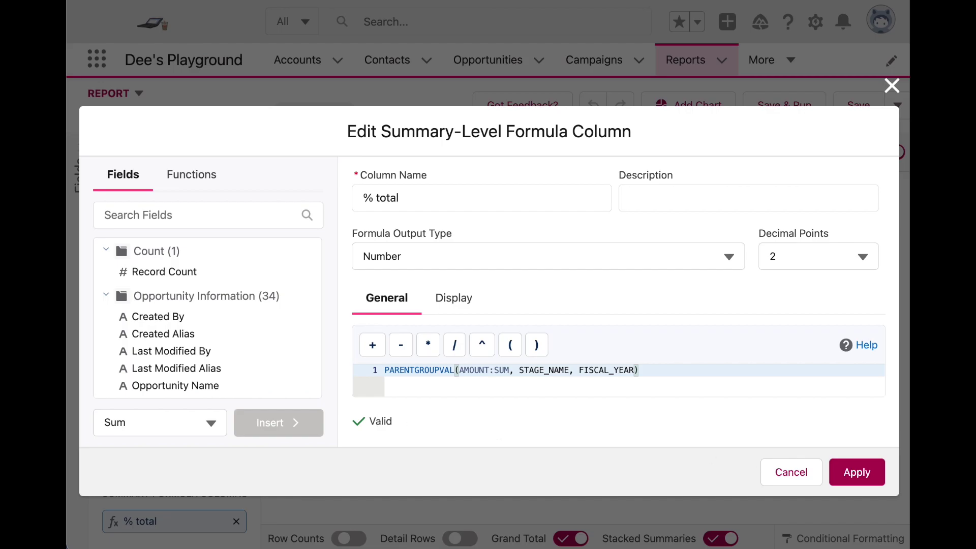
pyautogui.click(870, 481)
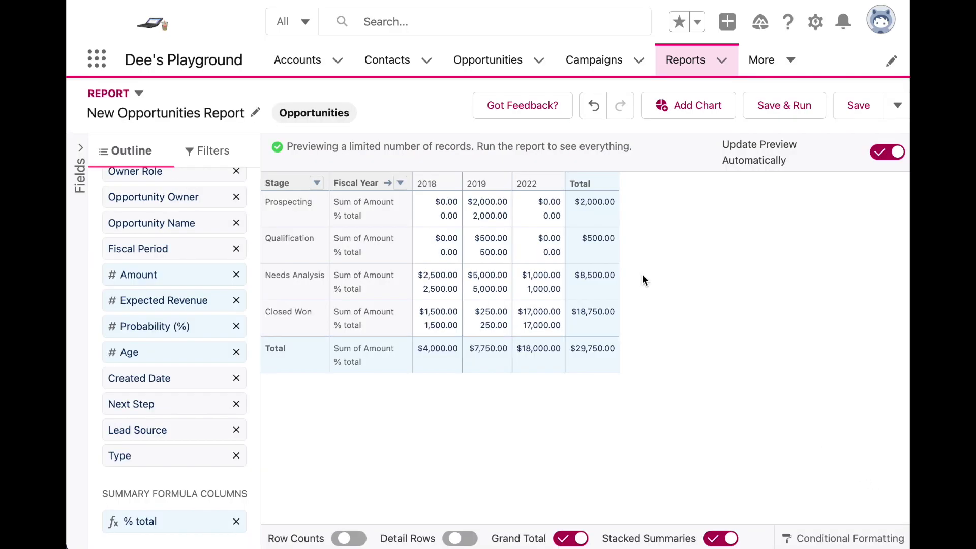
pyautogui.click(778, 113)
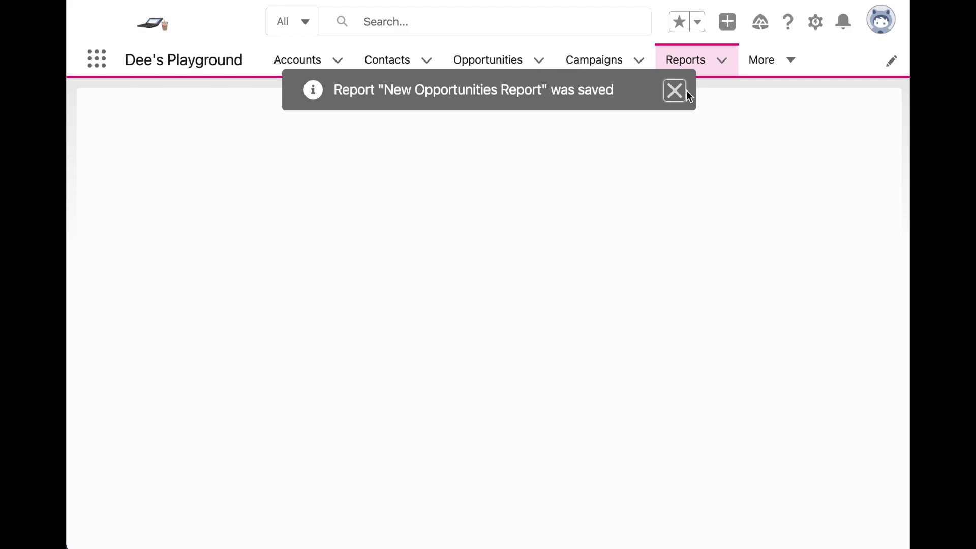
pyautogui.click(685, 91)
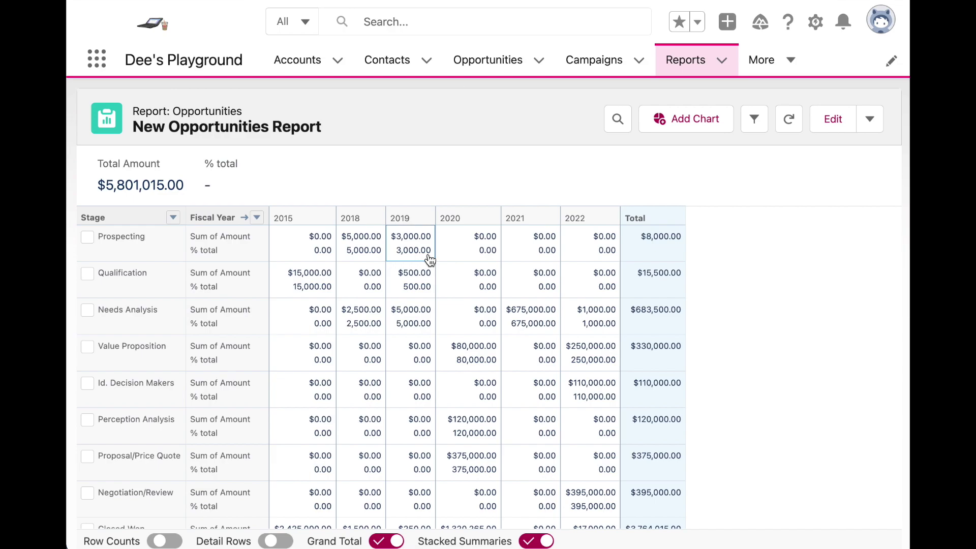
# Change the % total formula's row grouping back so it reads PARENTGROUPVAL(AMOUNT:SUM, GRAND_SUMMARY, FISCAL_YEAR), and validate and apply it
pyautogui.click(831, 122)
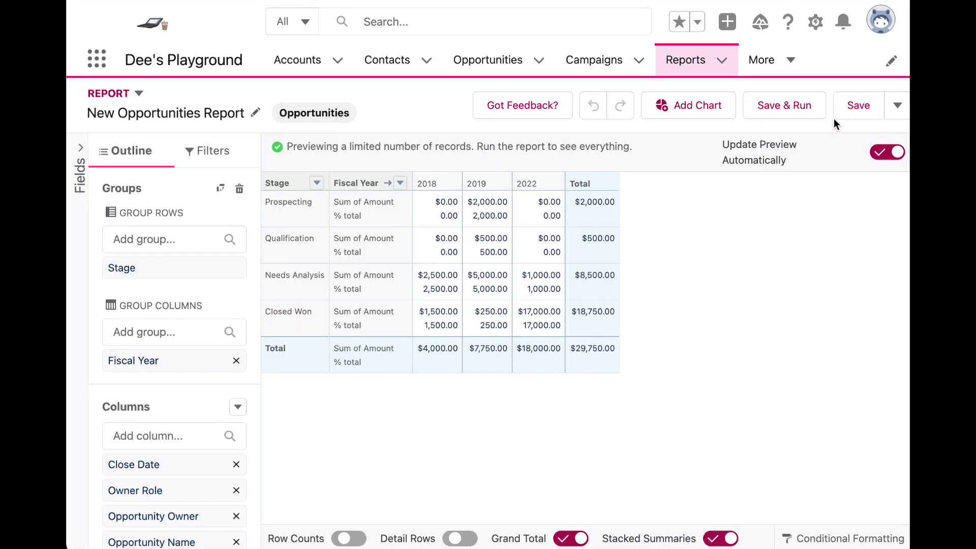
pyautogui.scroll(-6, 148, 434)
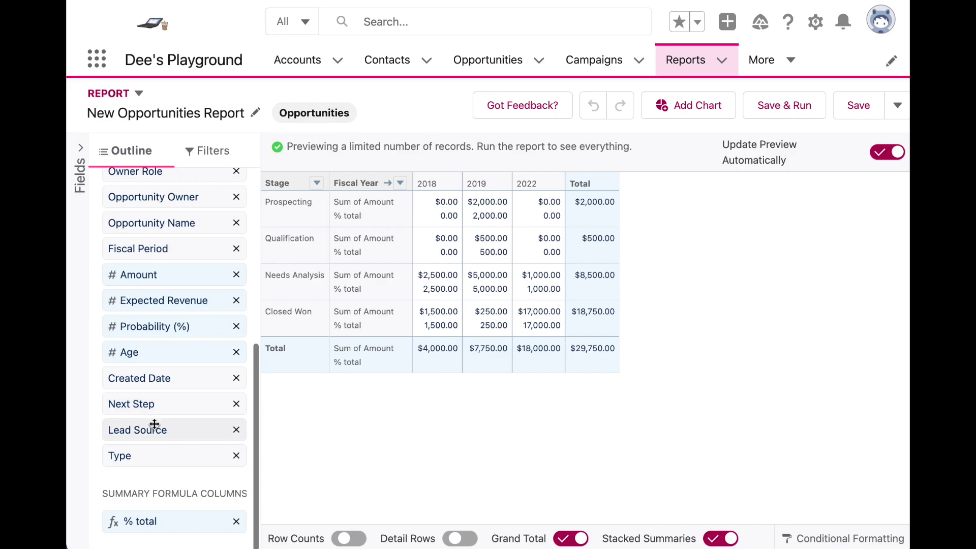
pyautogui.click(175, 521)
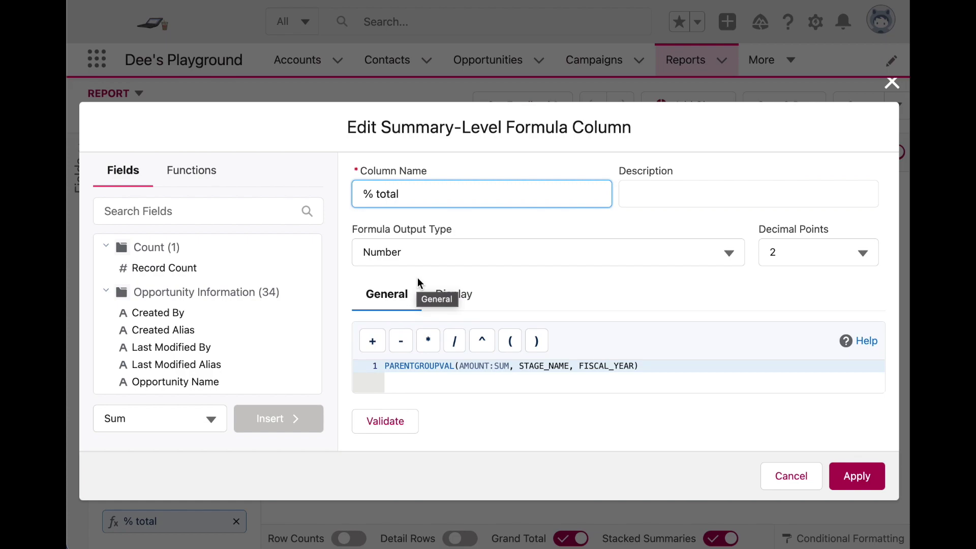
pyautogui.moveTo(569, 366); pyautogui.dragTo(518, 367)
pyautogui.write('GRAND_SU')
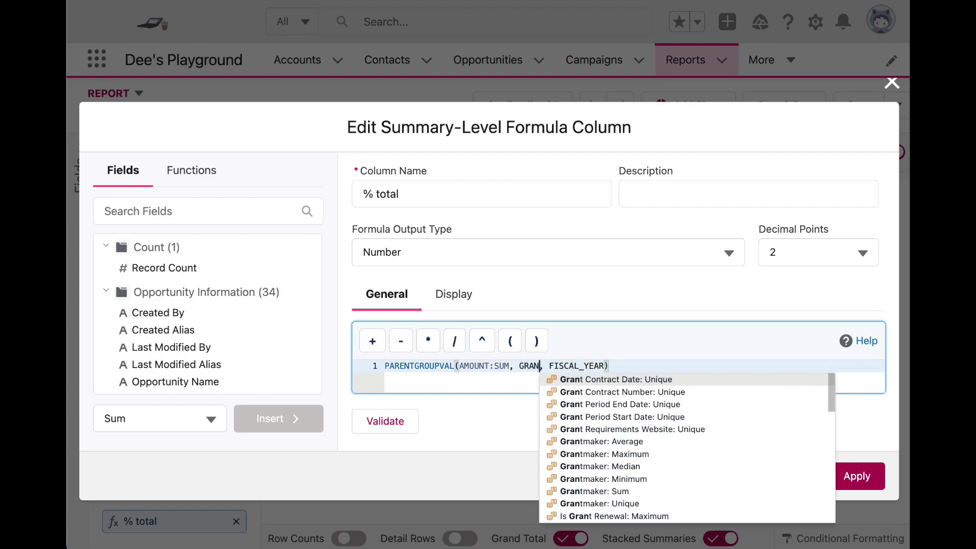
pyautogui.write('MMARY')
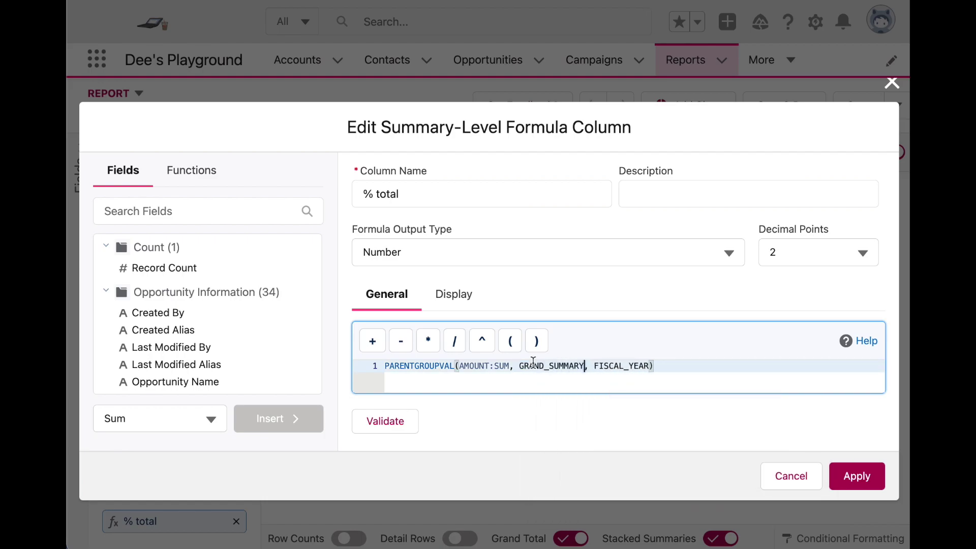
pyautogui.click(399, 417)
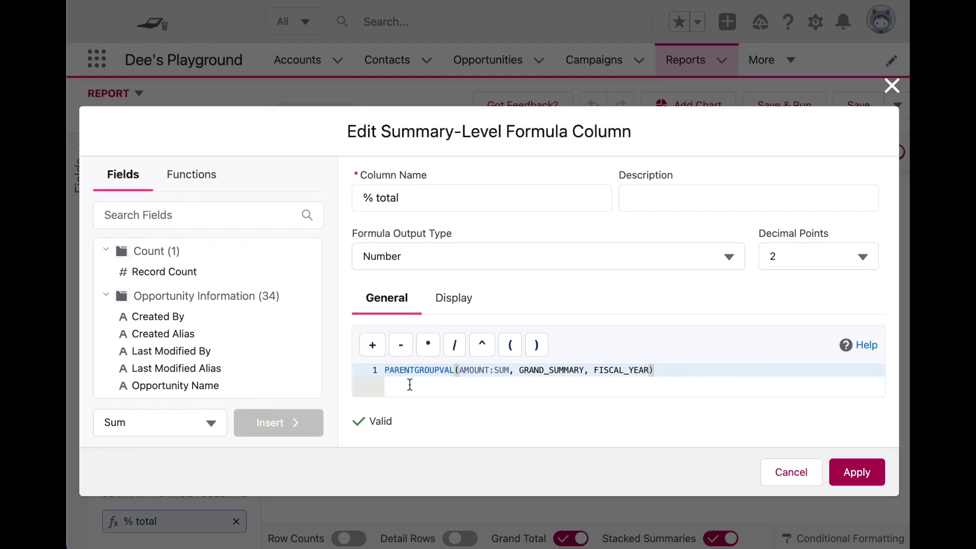
pyautogui.click(845, 486)
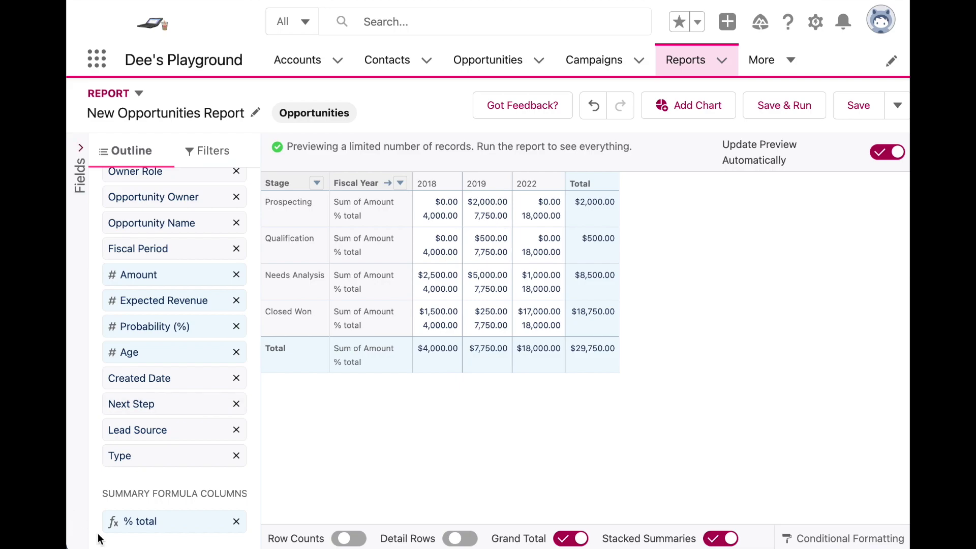
# Extend the % total formula to AMOUNT:SUM/PARENTGROUPVAL(AMOUNT:SUM, GRAND_SUMMARY, FISCAL_YEAR), and validate and apply it
pyautogui.click(175, 523)
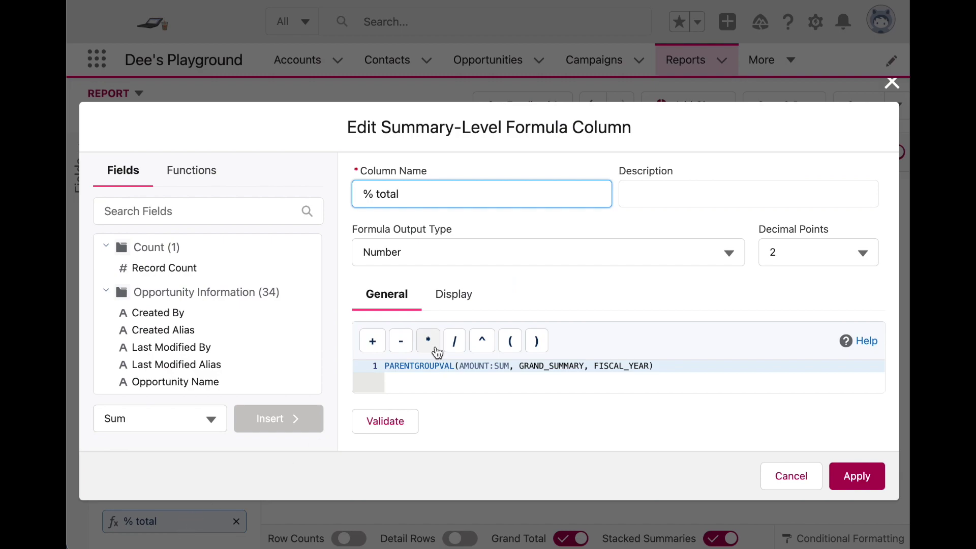
pyautogui.click(385, 365)
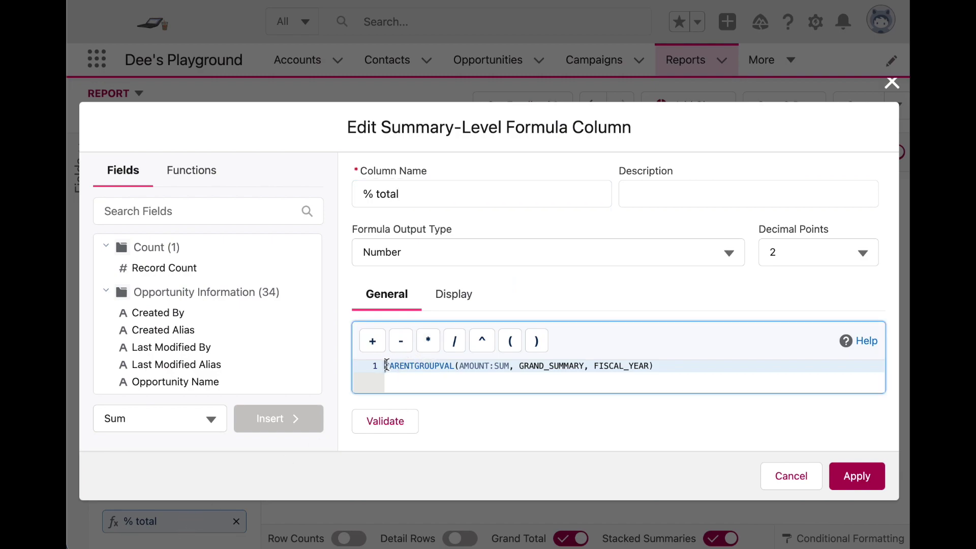
pyautogui.write('Amount')
pyautogui.press('Down')
pyautogui.press('Down')
pyautogui.press('Down')
pyautogui.press('Down')
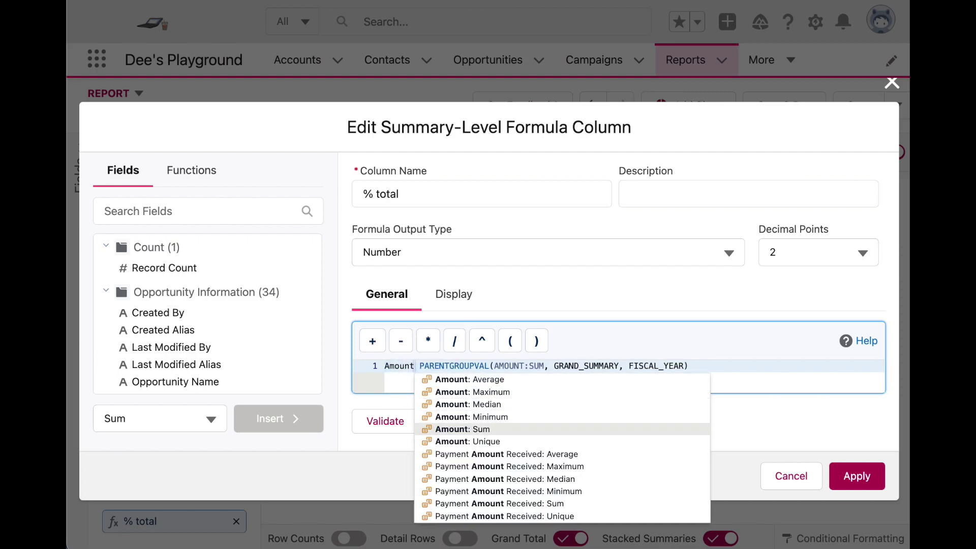
pyautogui.press('Return')
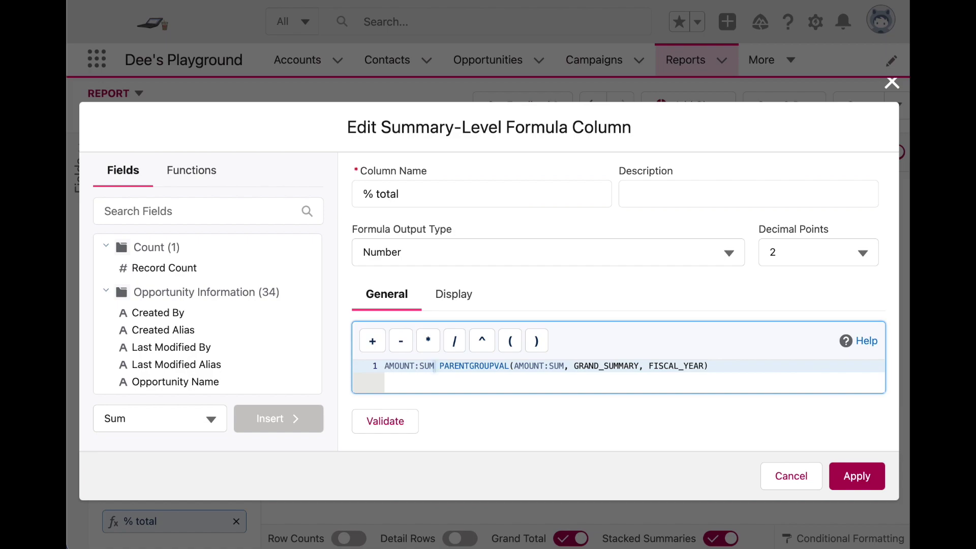
pyautogui.press('Delete')
pyautogui.write('/')
pyautogui.click(392, 427)
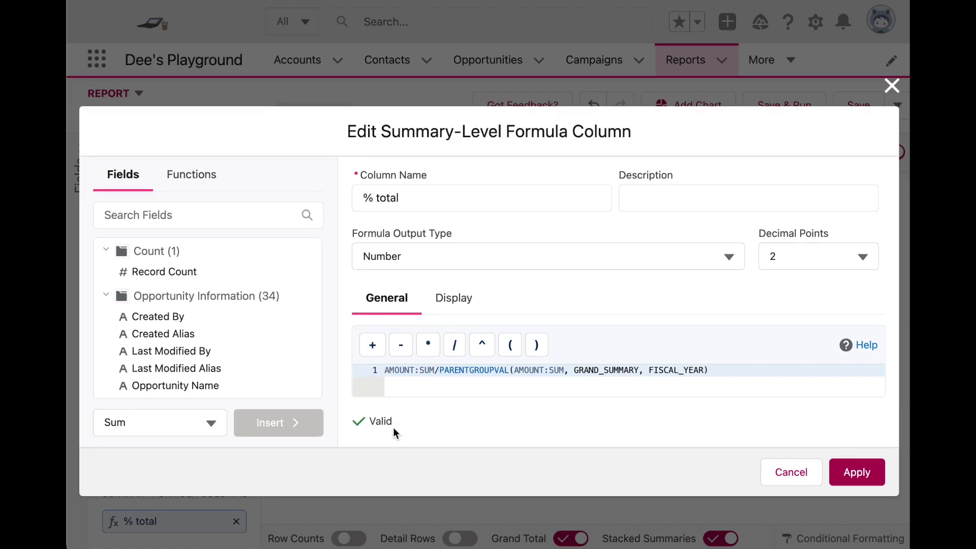
pyautogui.click(856, 470)
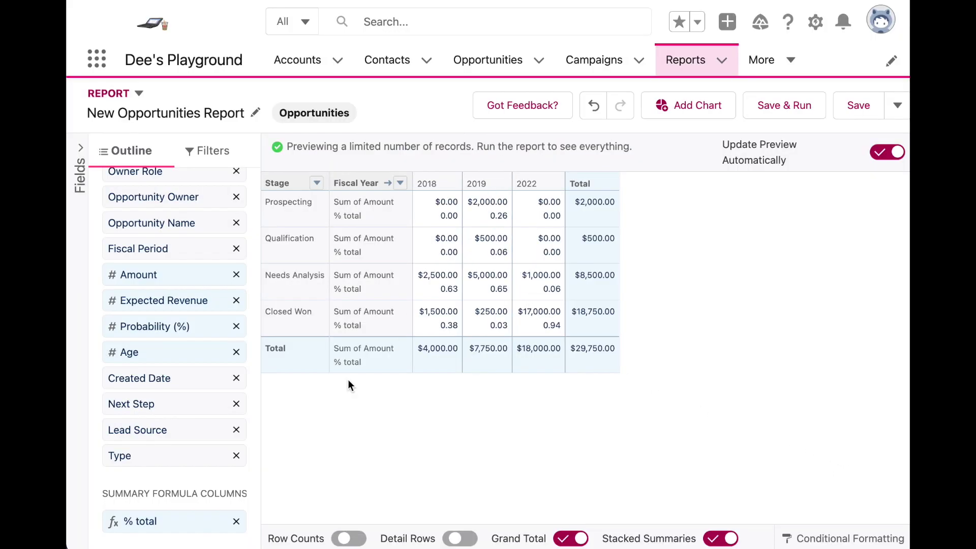
# Set the output type of the % total formula to Percent and apply the change
pyautogui.click(196, 516)
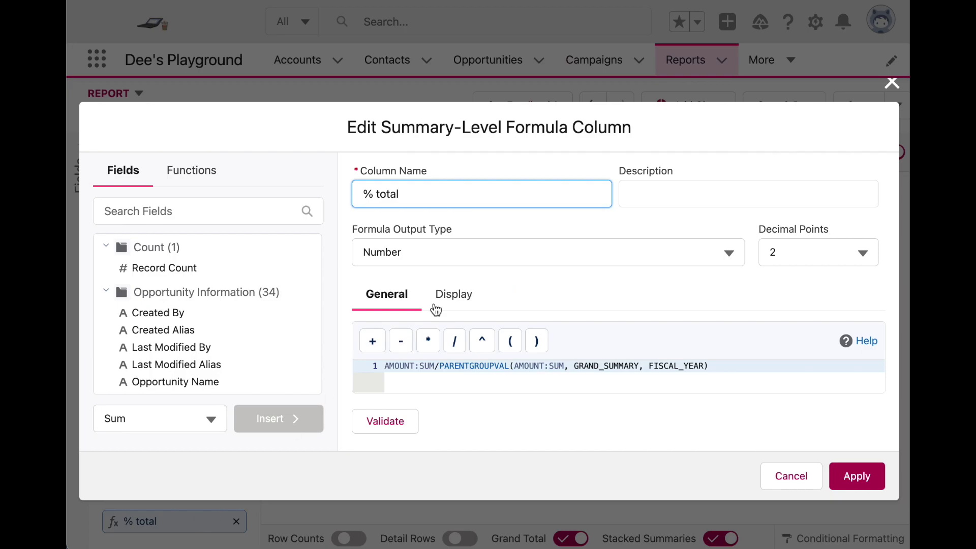
pyautogui.click(463, 246)
pyautogui.click(432, 318)
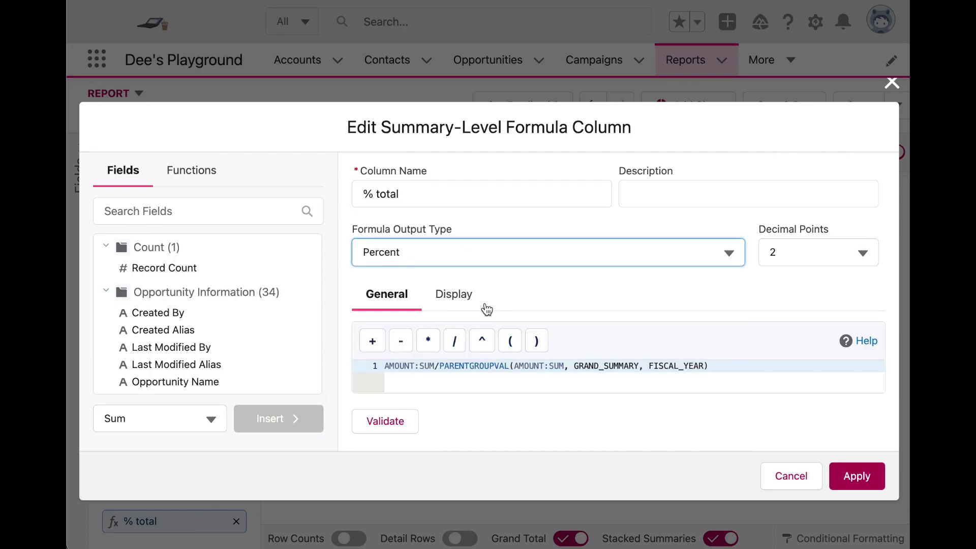
pyautogui.click(857, 476)
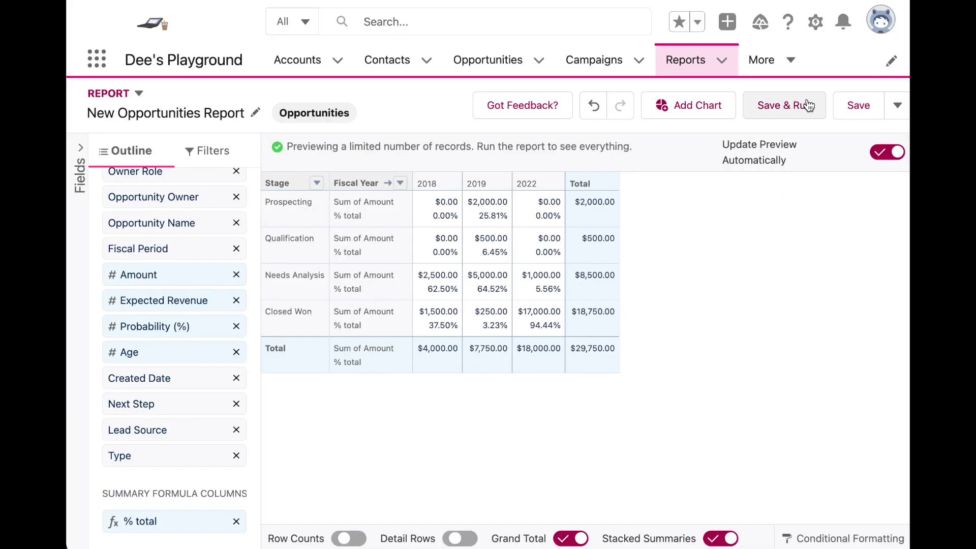
# Save and run the report, and review the % total values for every stage and fiscal year
pyautogui.click(808, 104)
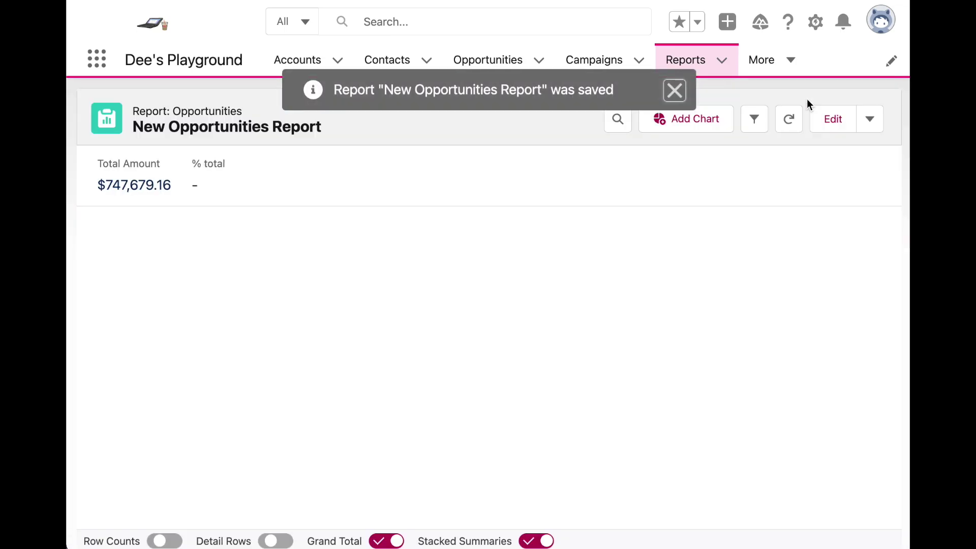
pyautogui.scroll(-2, 356, 376)
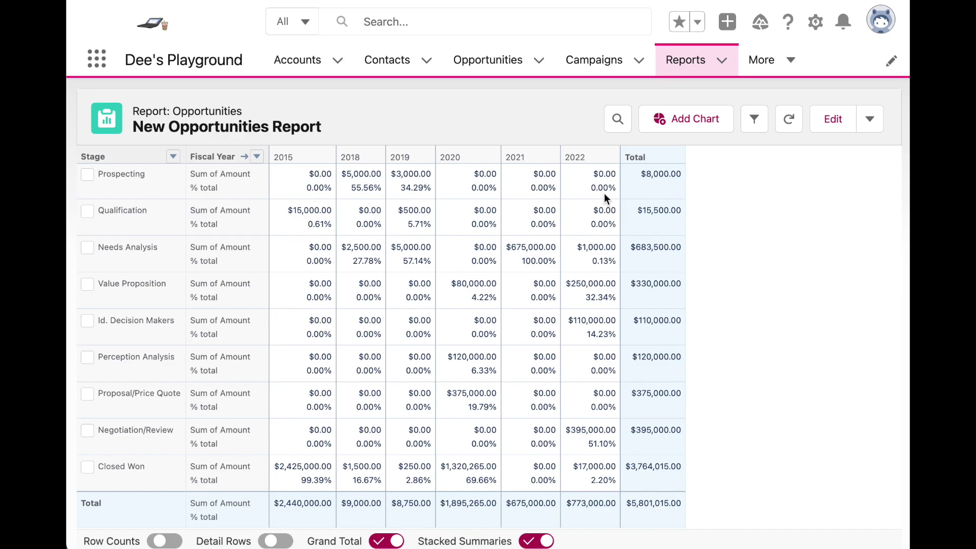
pyautogui.scroll(2, 605, 195)
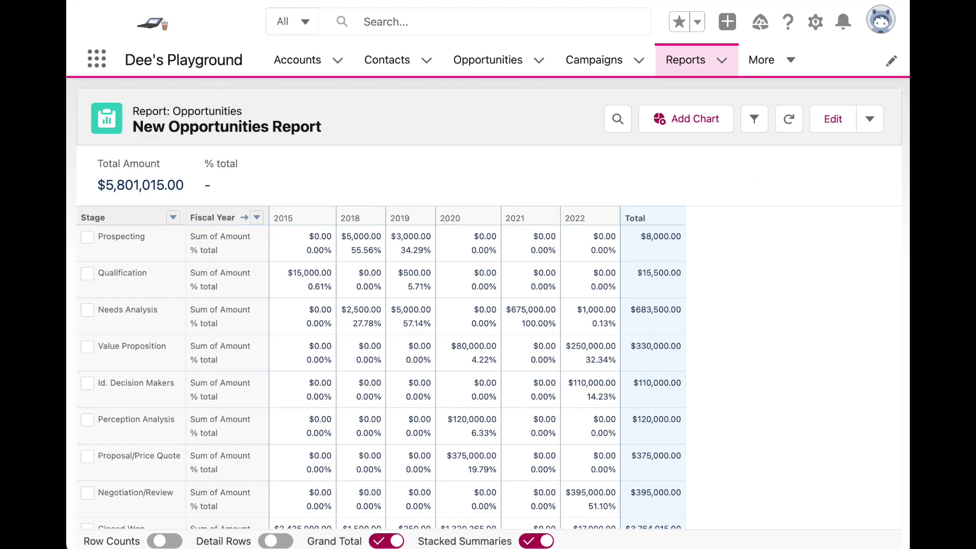
# Reopen the % total formula for editing and examine its GRAND_SUMMARY and FISCAL_YEAR grouping parameters
pyautogui.click(832, 129)
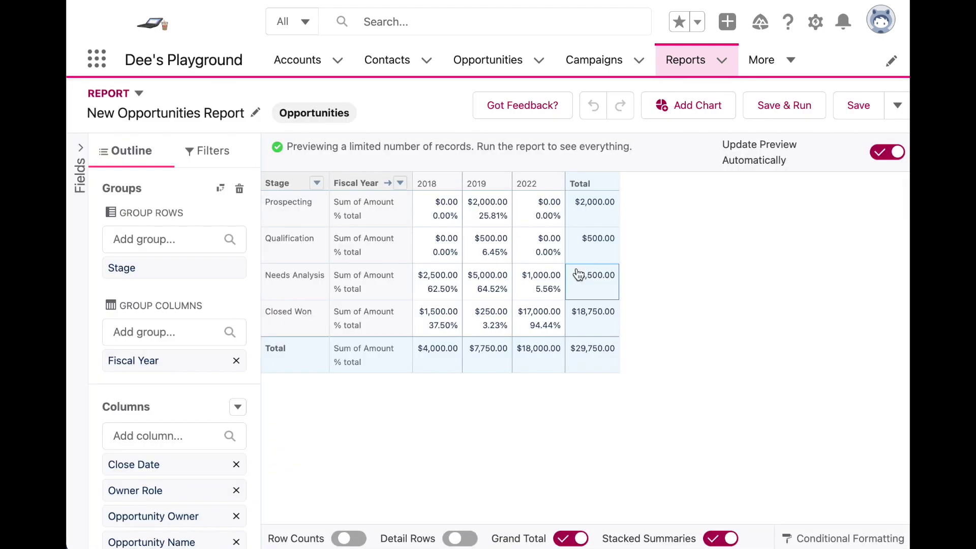
pyautogui.scroll(-6, 223, 417)
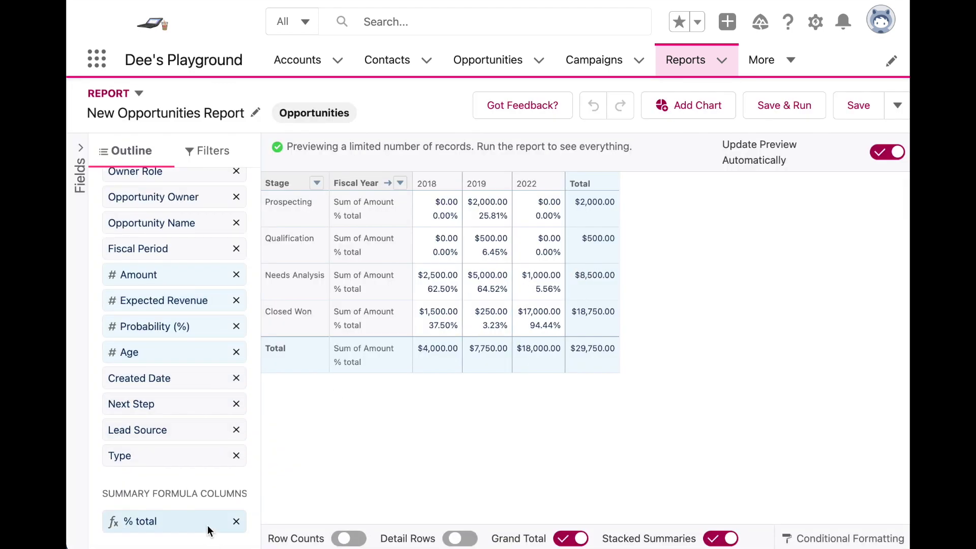
pyautogui.click(207, 525)
pyautogui.click(573, 366)
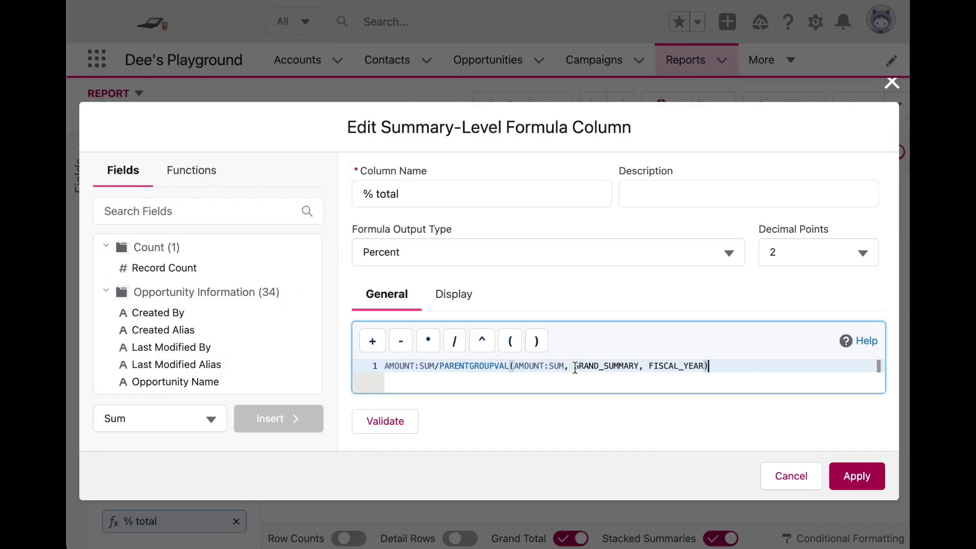
pyautogui.moveTo(575, 367); pyautogui.dragTo(706, 367)
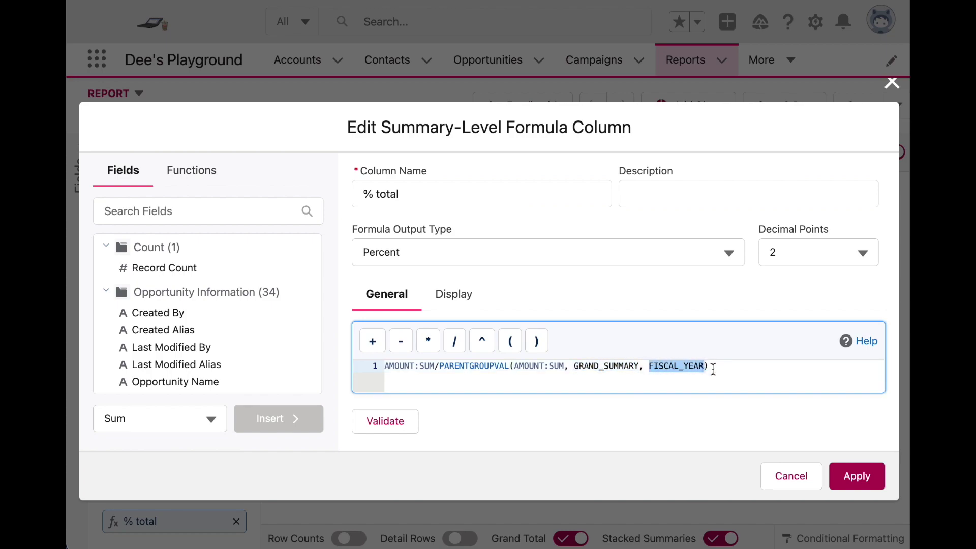
pyautogui.click(632, 367)
pyautogui.doubleClick(616, 367)
pyautogui.doubleClick(655, 367)
pyautogui.moveTo(639, 367); pyautogui.dragTo(573, 367)
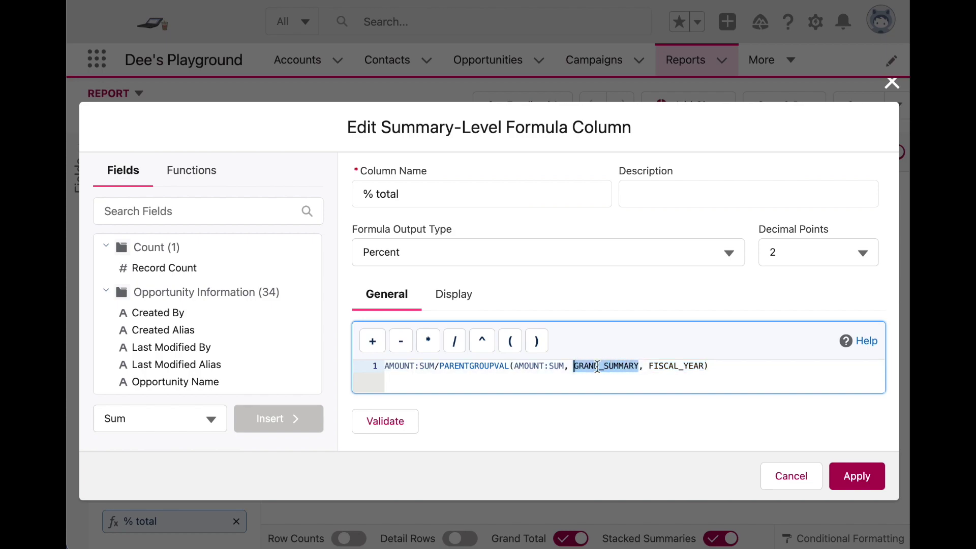
pyautogui.moveTo(649, 367); pyautogui.dragTo(704, 367)
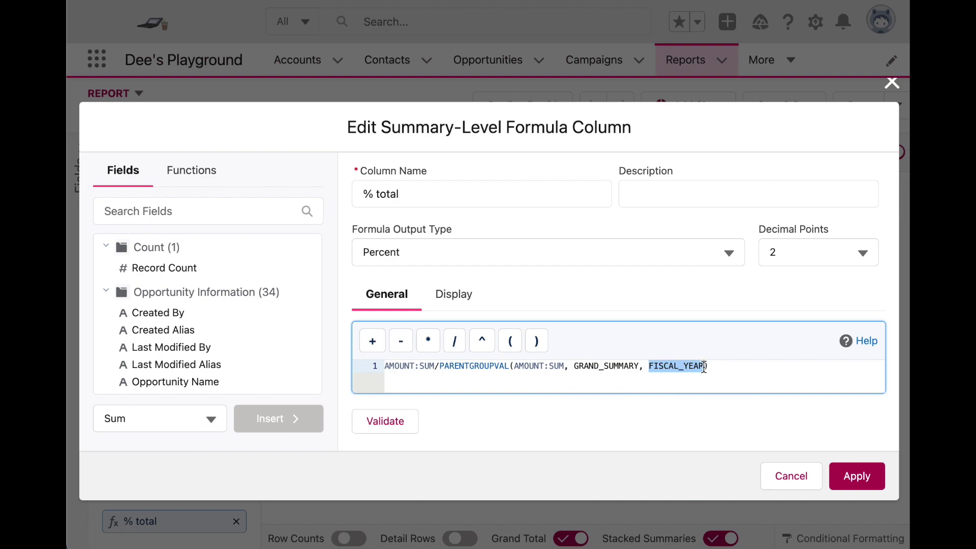